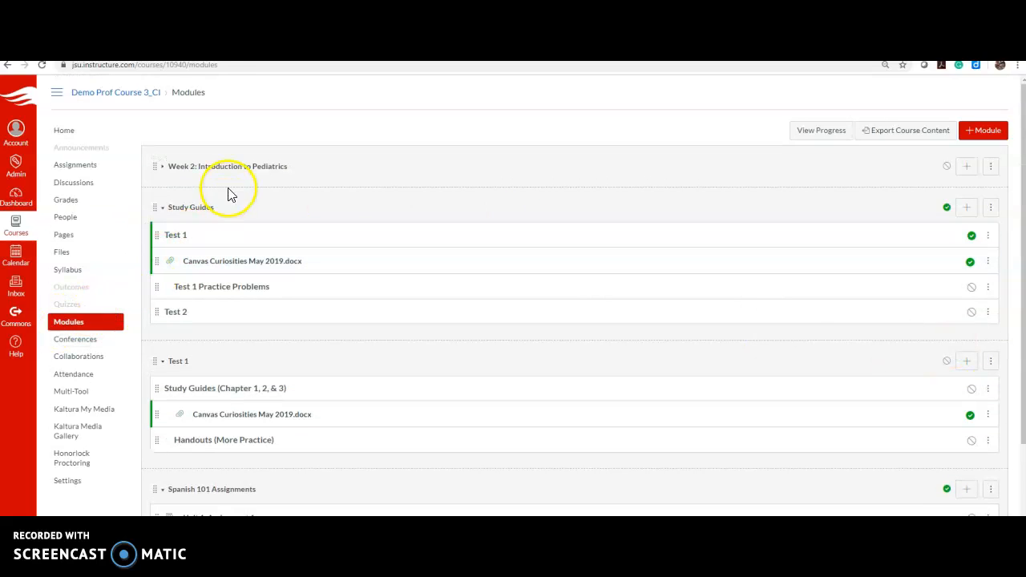
Create a module named "Demo Module" and move it directly above the Spanish 101 Assignments module
scroll(646, 196, "down", 1)
scroll(645, 195, "down", 2)
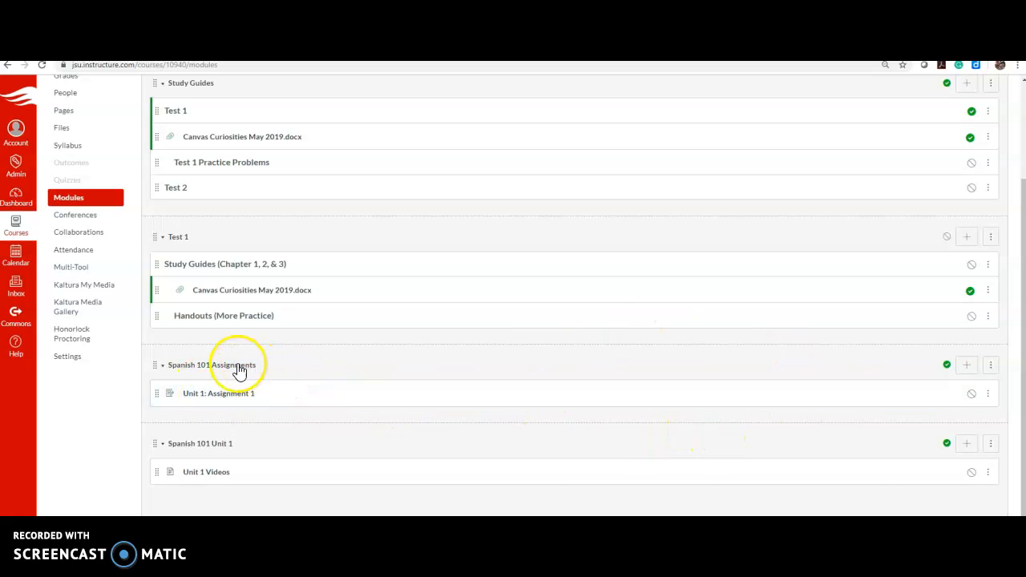
scroll(656, 352, "up", 3)
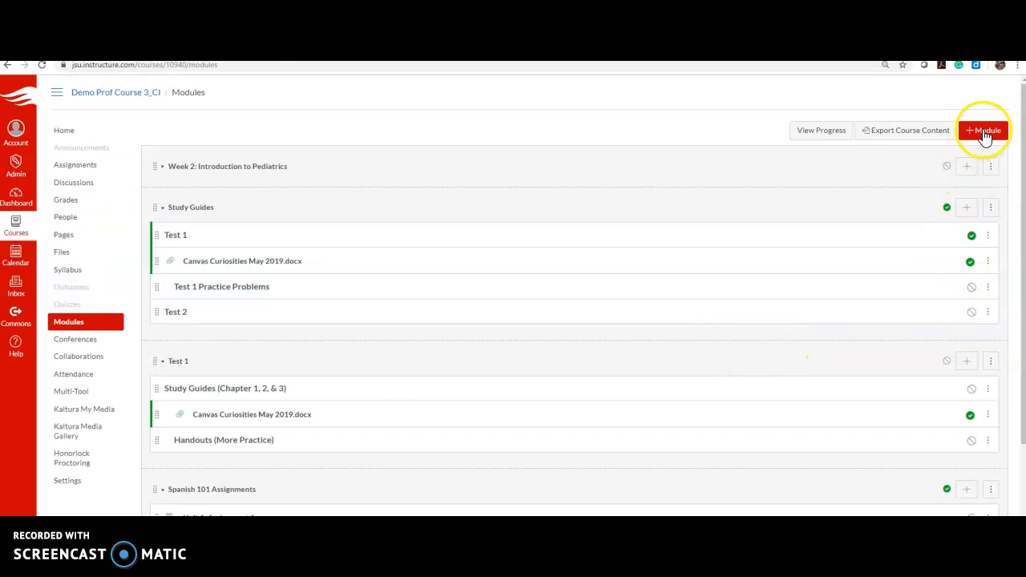
left_click(983, 130)
left_click(440, 264)
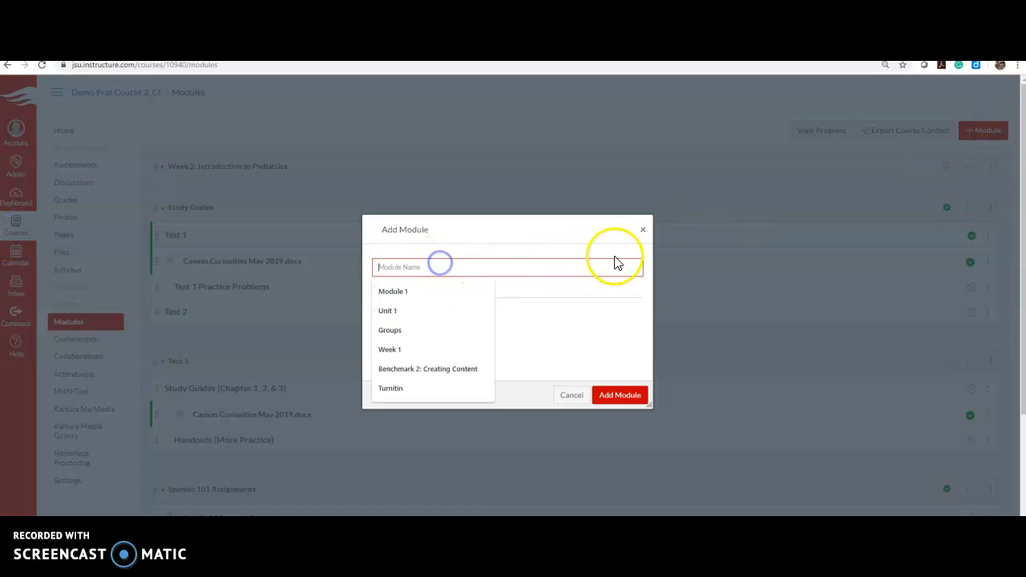
type("Demo Module")
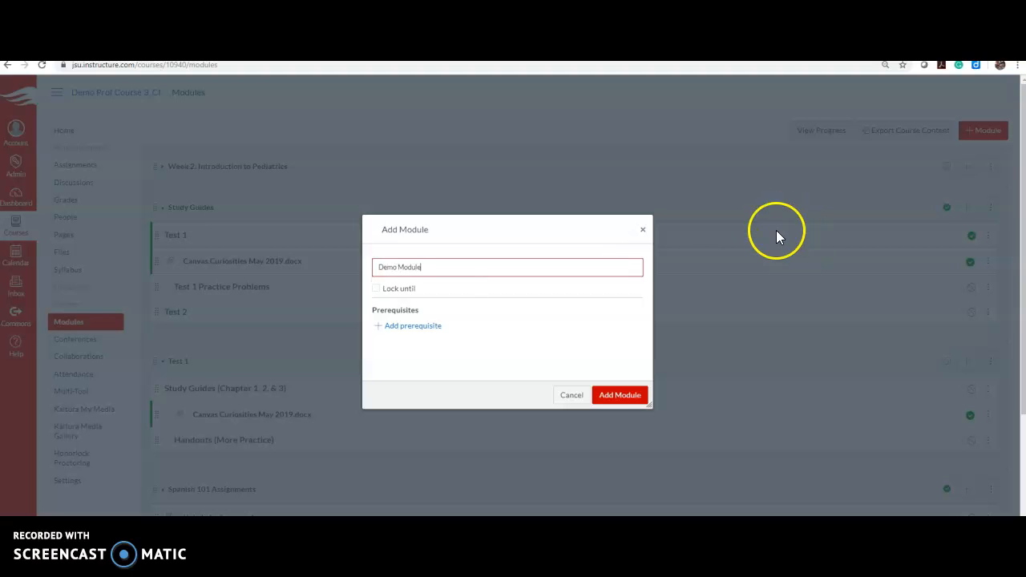
left_click(630, 392)
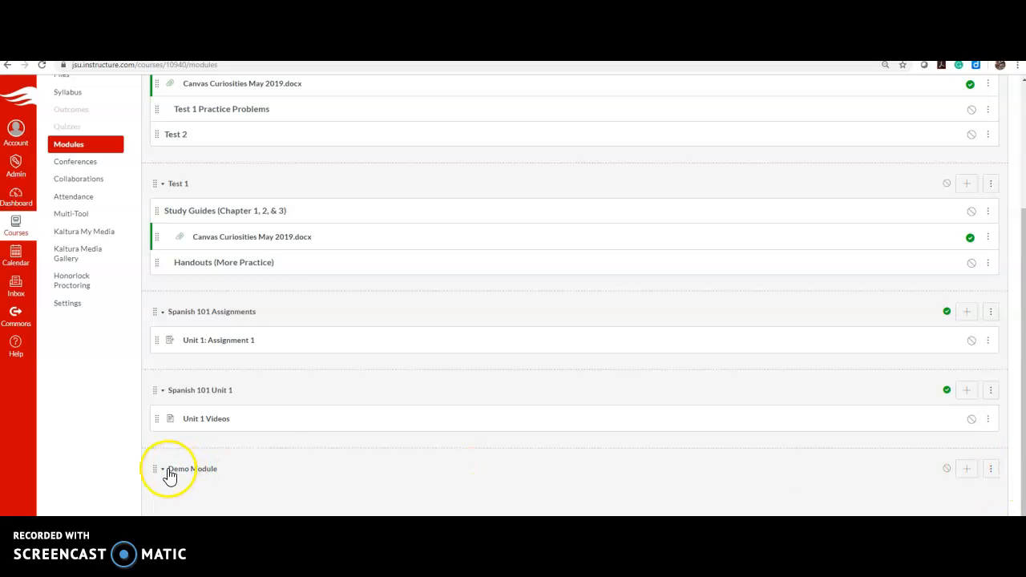
left_click_drag(158, 463, 161, 333)
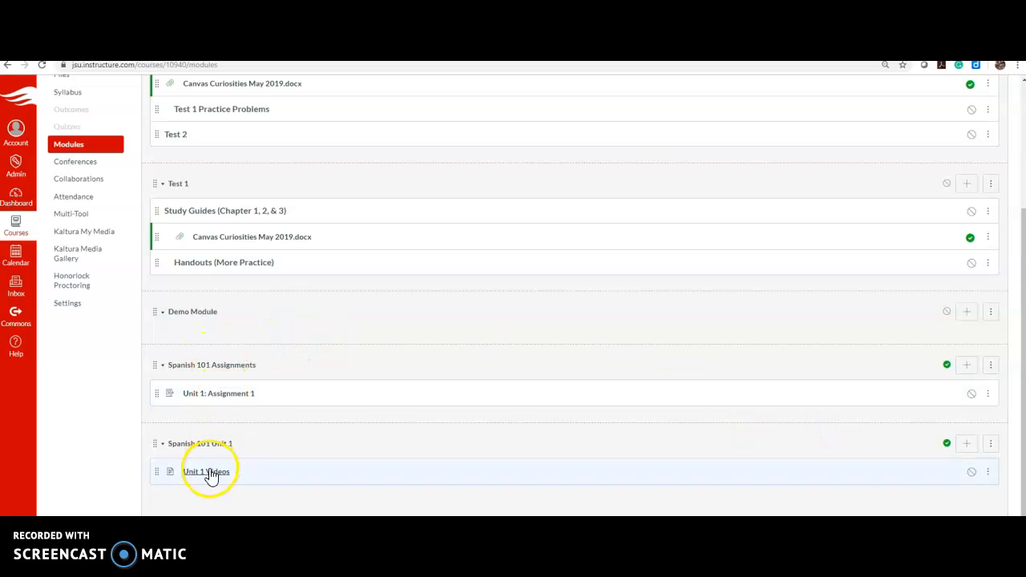
Add a new assignment named "Unit 1: Assignment 2" to the Spanish 101 Assignments module without indentation
left_click(966, 367)
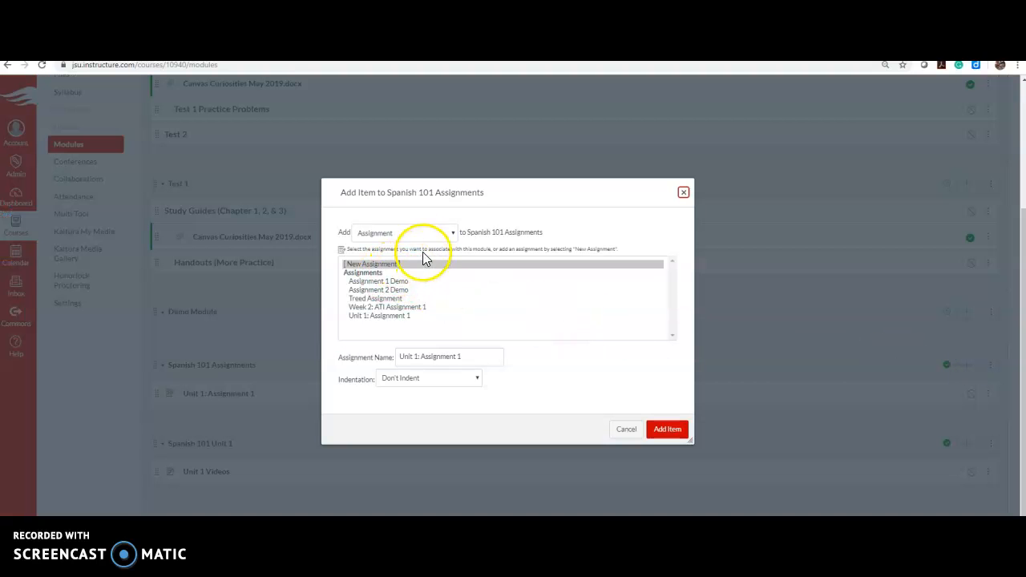
left_click(446, 235)
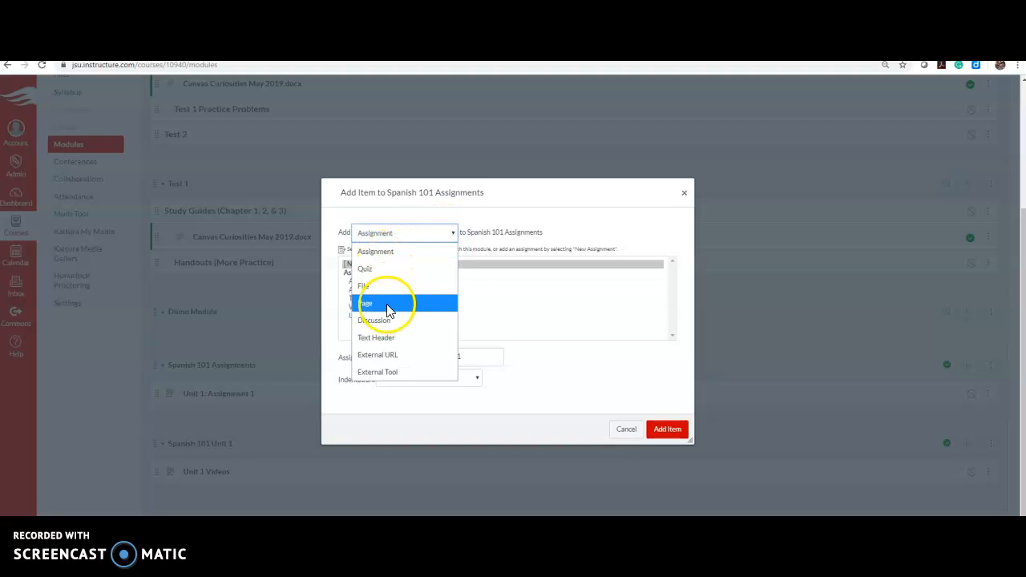
left_click(388, 253)
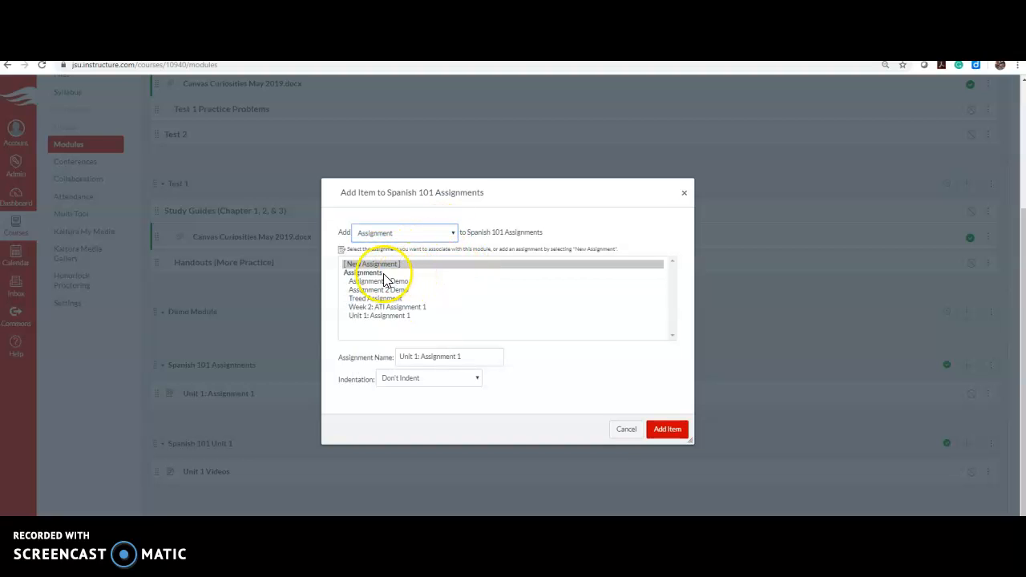
left_click(461, 359)
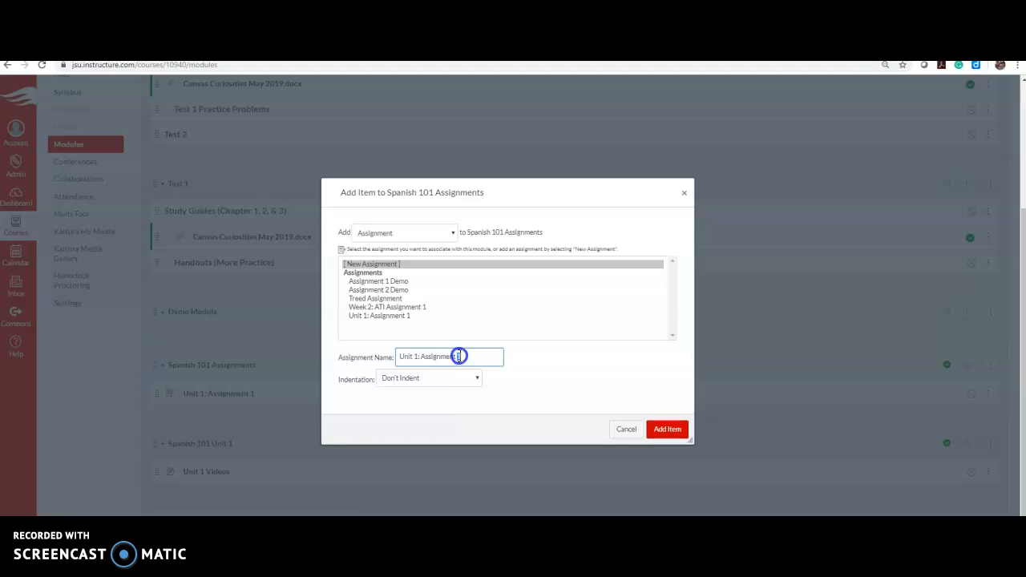
left_click_drag(459, 356, 483, 354)
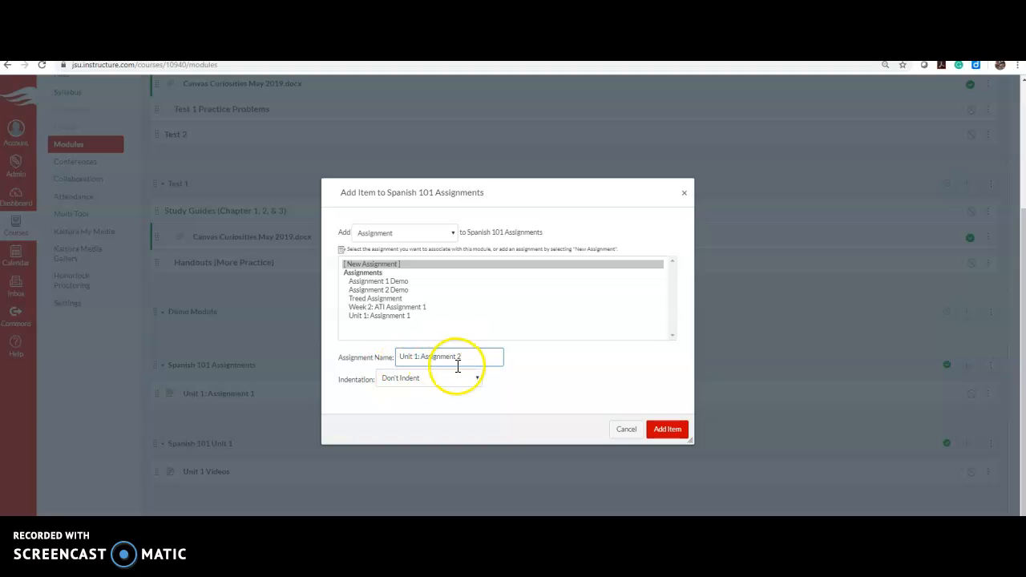
left_click(669, 431)
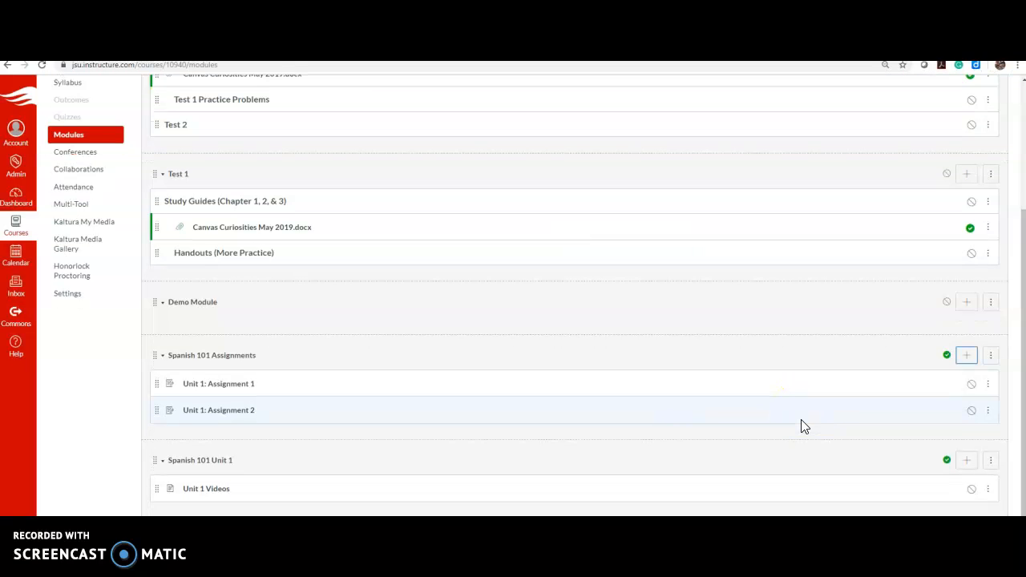
Rename the second item in the Spanish 101 Assignments module as "Unit 2: Assignment 1"
scroll(804, 426, "down", 1)
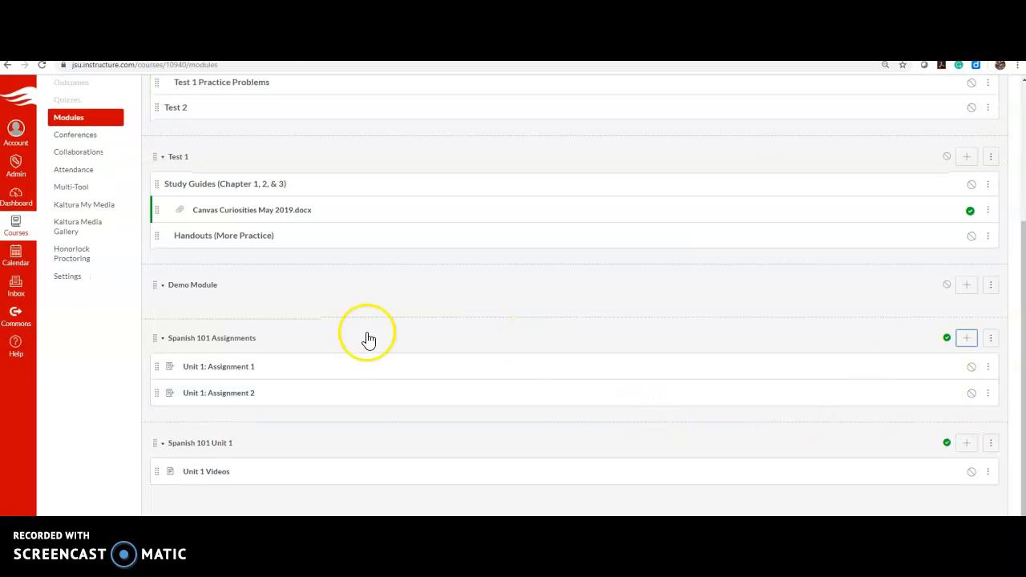
left_click(988, 392)
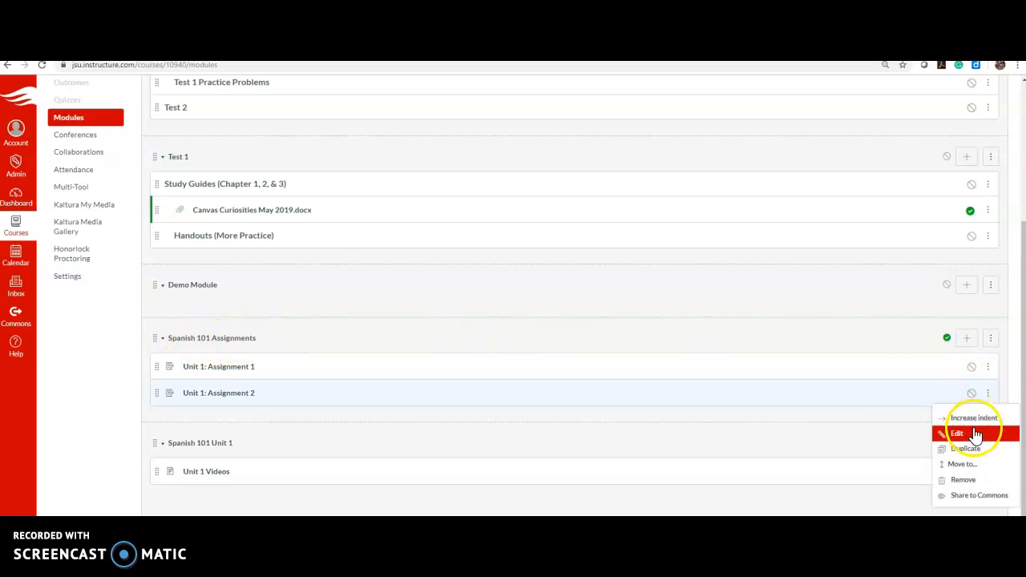
left_click(972, 433)
left_click(491, 302)
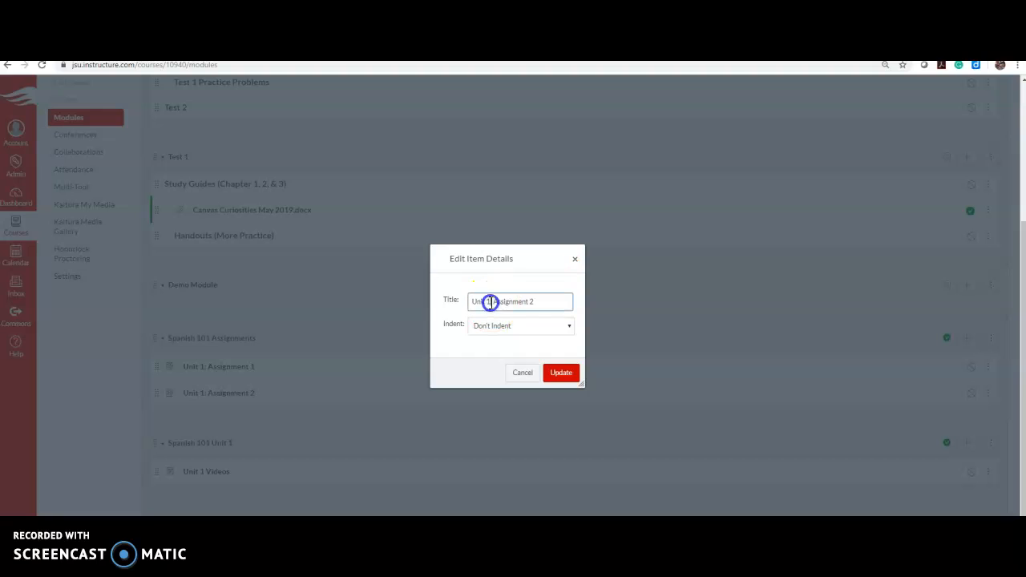
left_click_drag(488, 302, 530, 302)
type("2")
left_click(560, 373)
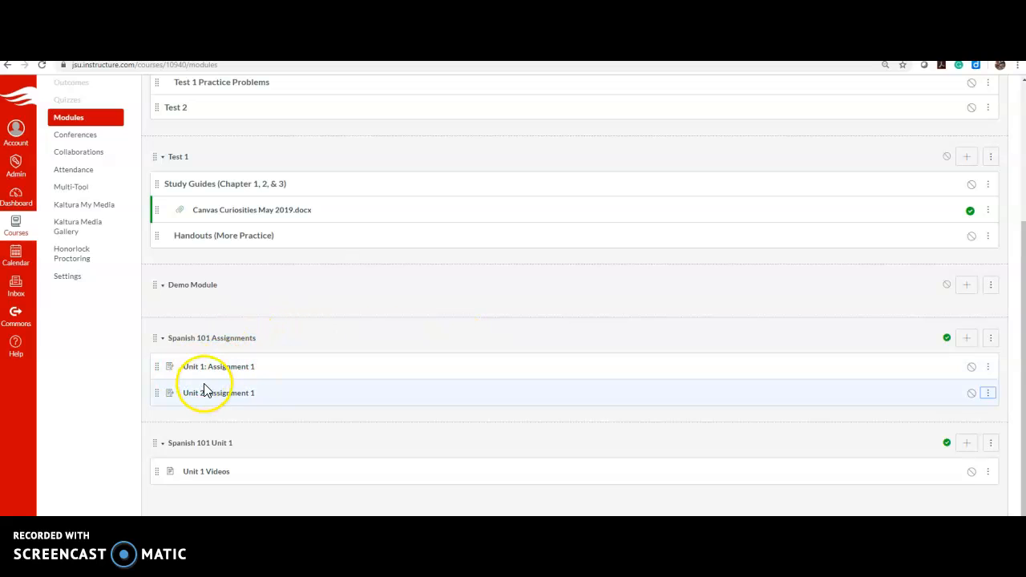
Open Unit 1: Assignment 1 from the Spanish 101 Assignments module in a new tab and start editing it
right_click(223, 366)
left_click(265, 373)
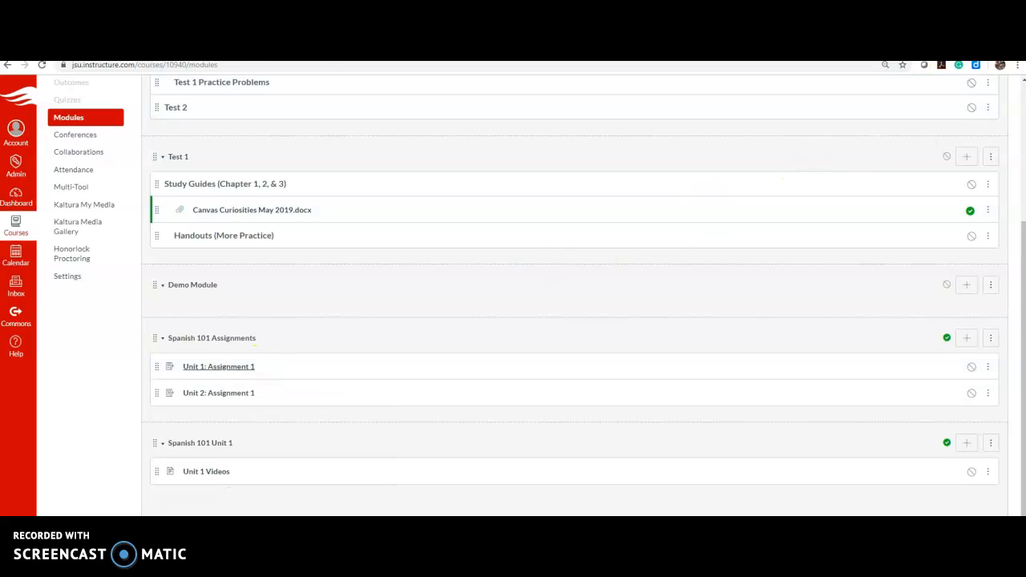
left_click(914, 55)
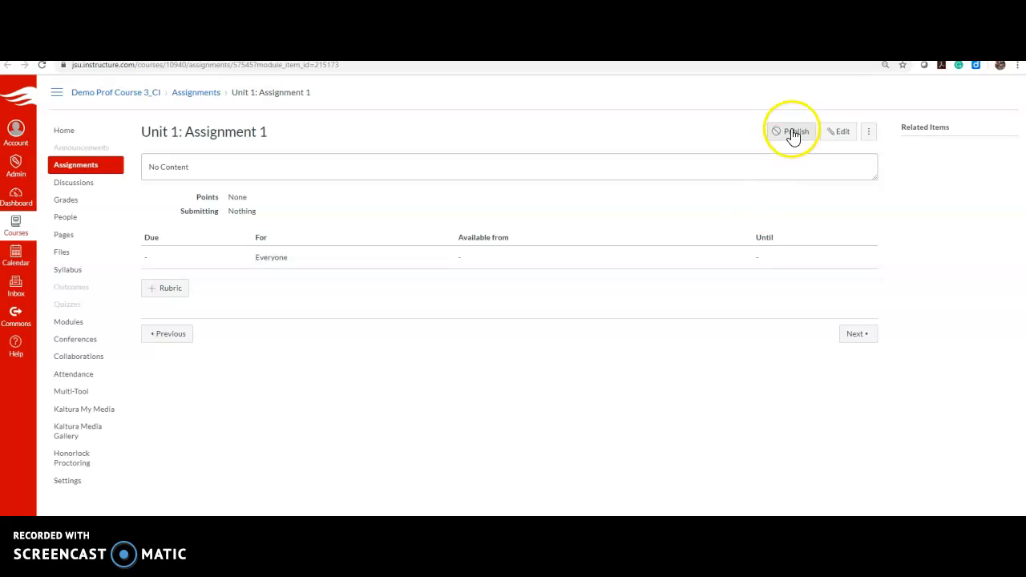
left_click(845, 133)
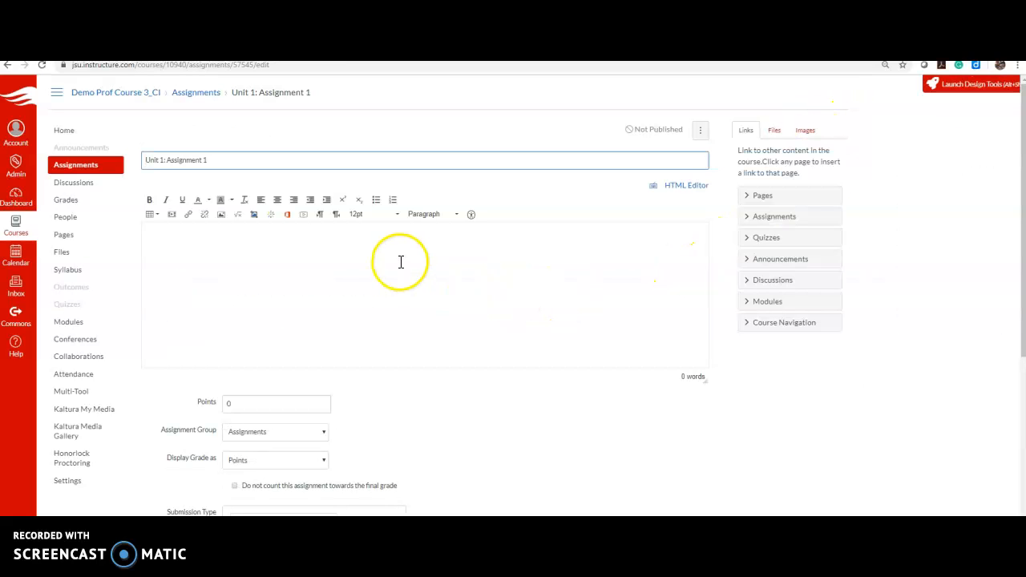
Enter "Type in Title of Assignment Here" in the assignment's description and format that line as a heading
left_click(373, 254)
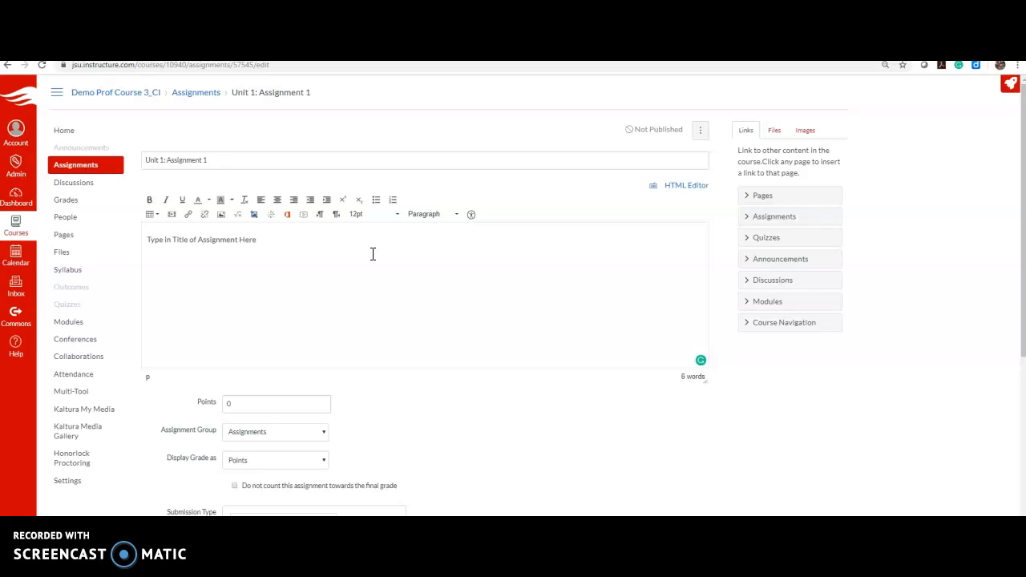
left_click_drag(256, 238, 100, 226)
left_click(451, 213)
left_click(444, 245)
Add the lines "Types in your instructions" and "Any additional information", followed by a numbered list with "Watch Video 1" and "Watch VIdeo 2"
left_click(271, 275)
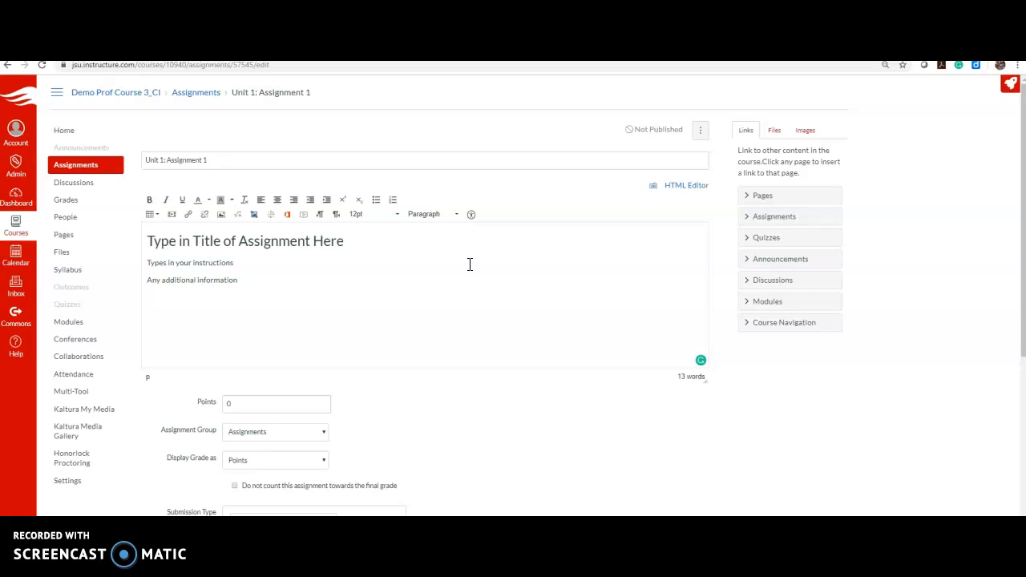
left_click(392, 199)
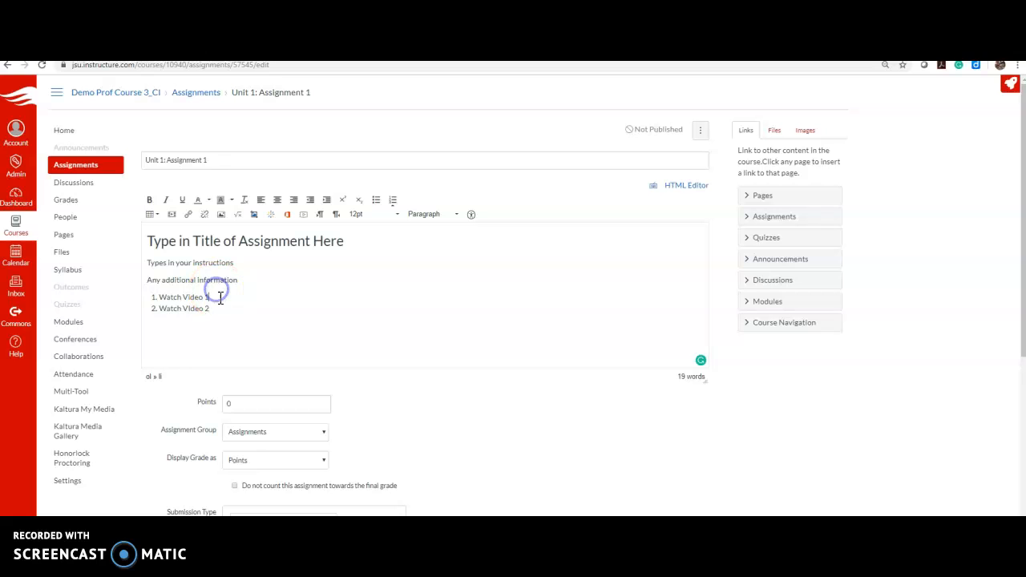
Copy the share link of the YouTube video "Turning Multi Tool On in Your Course" and paste it as a list item below "Watch Video 1"
key("Return")
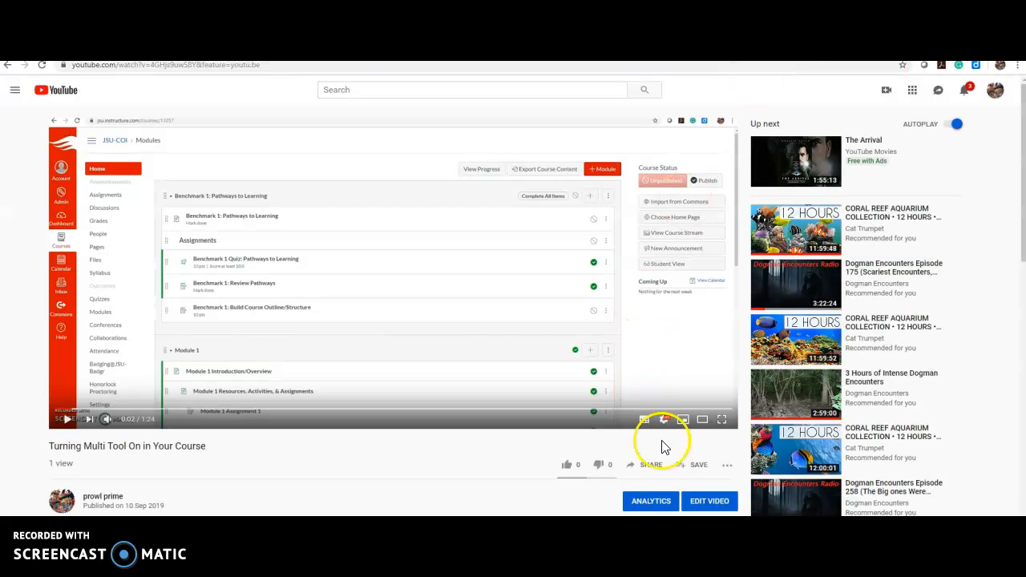
left_click(656, 464)
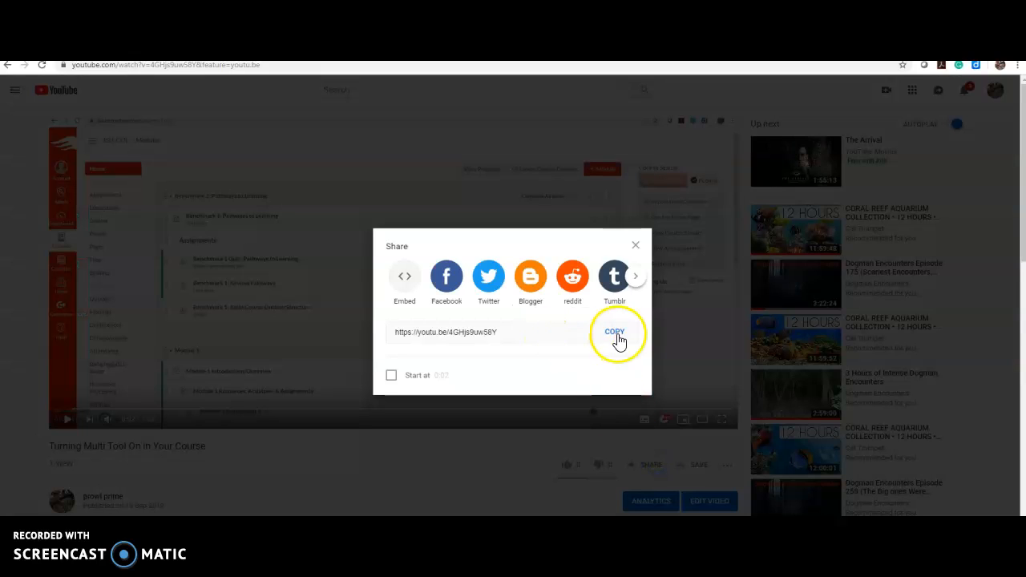
left_click(616, 334)
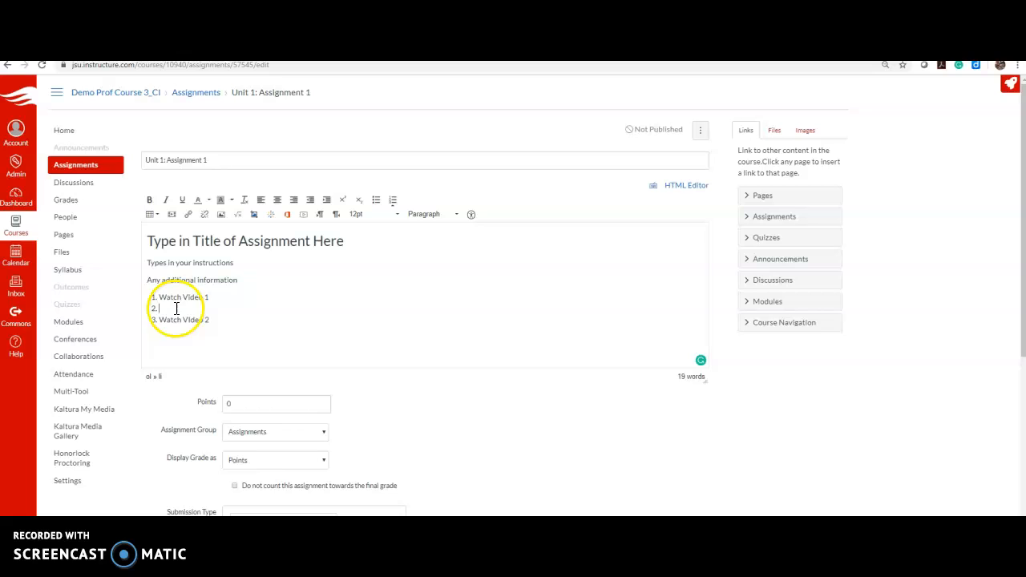
right_click(177, 309)
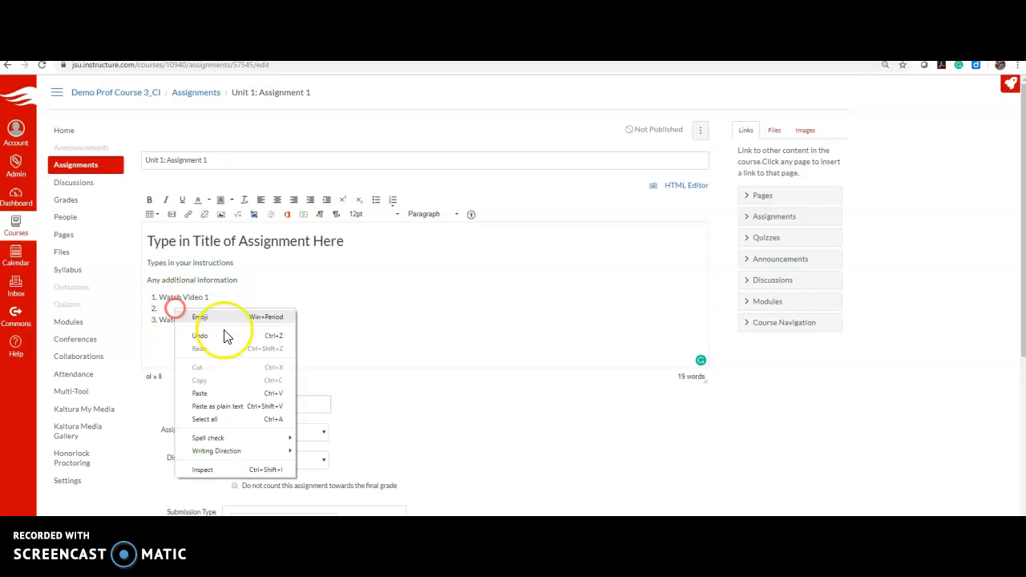
left_click(245, 393)
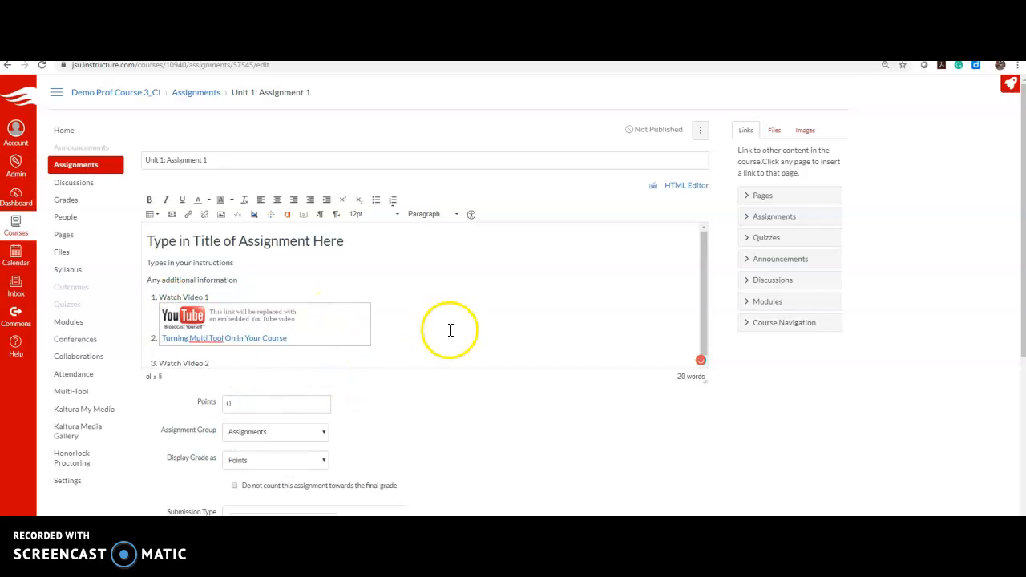
Copy the share link of YouTube's "Adding Content via Content Blocks (CIDI)" and paste it as a list item below "Watch VIdeo 2"
left_click(275, 359)
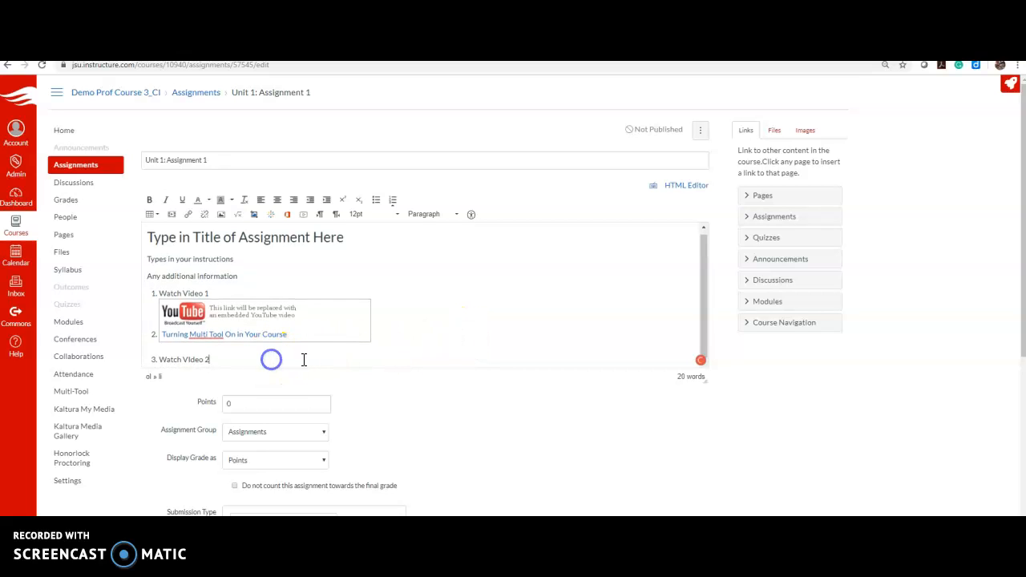
key("Return")
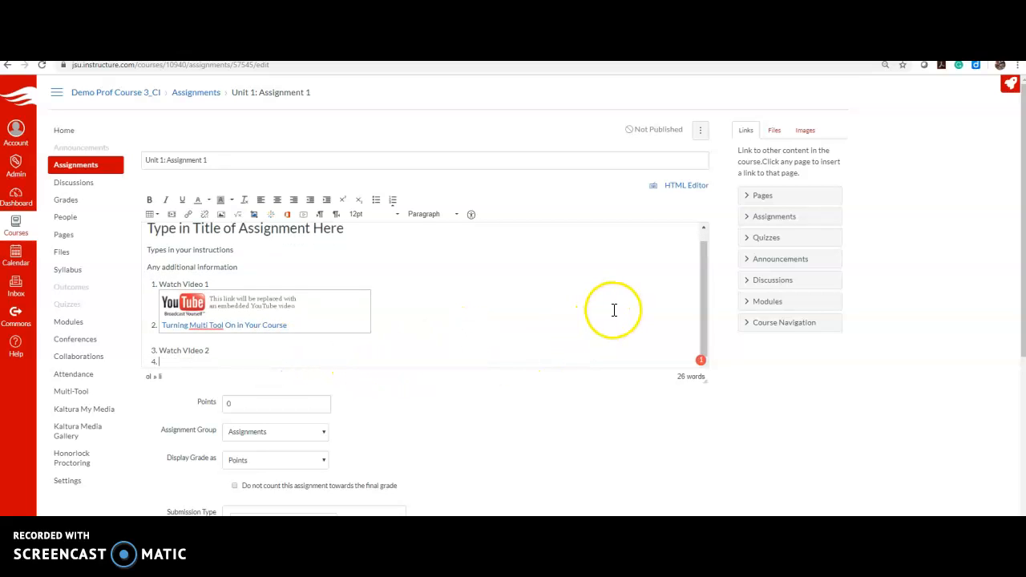
left_click(611, 331)
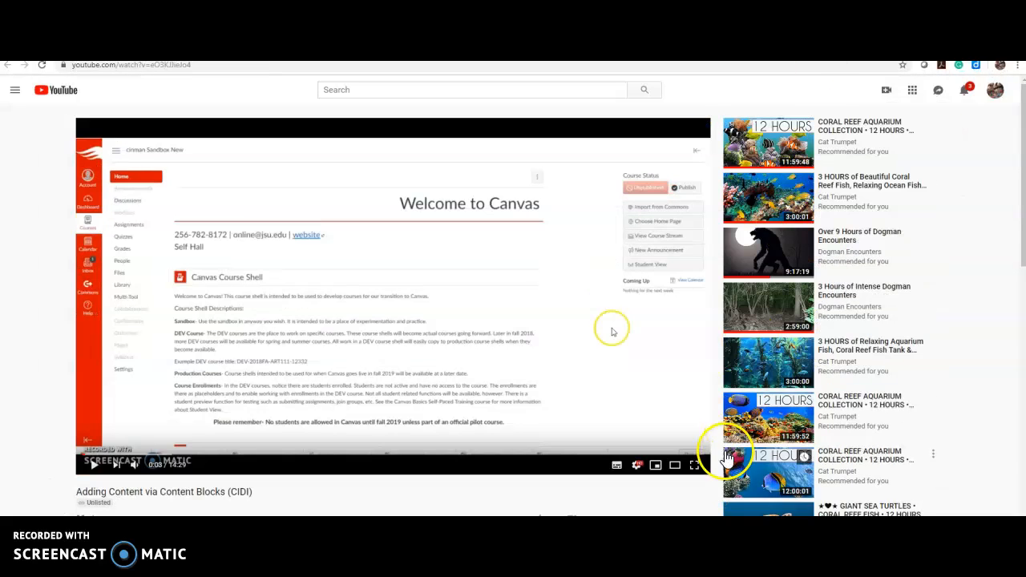
scroll(633, 465, "down", 3)
left_click(636, 303)
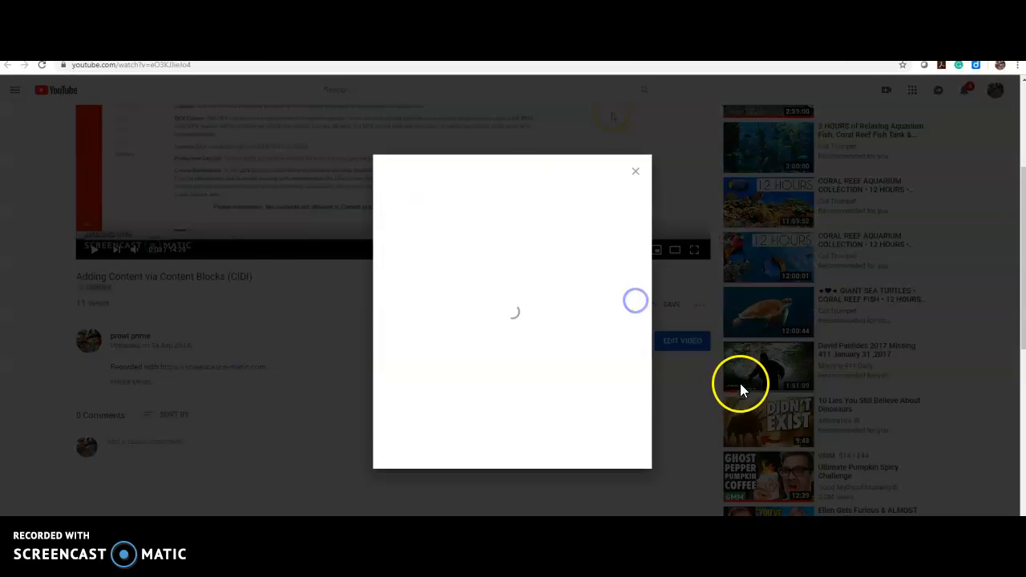
left_click(614, 332)
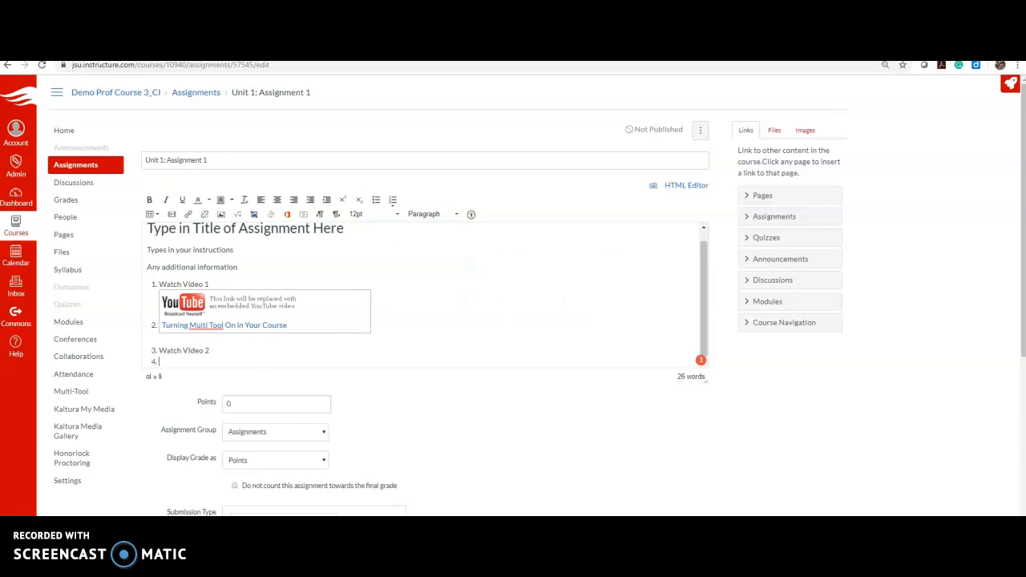
right_click(178, 360)
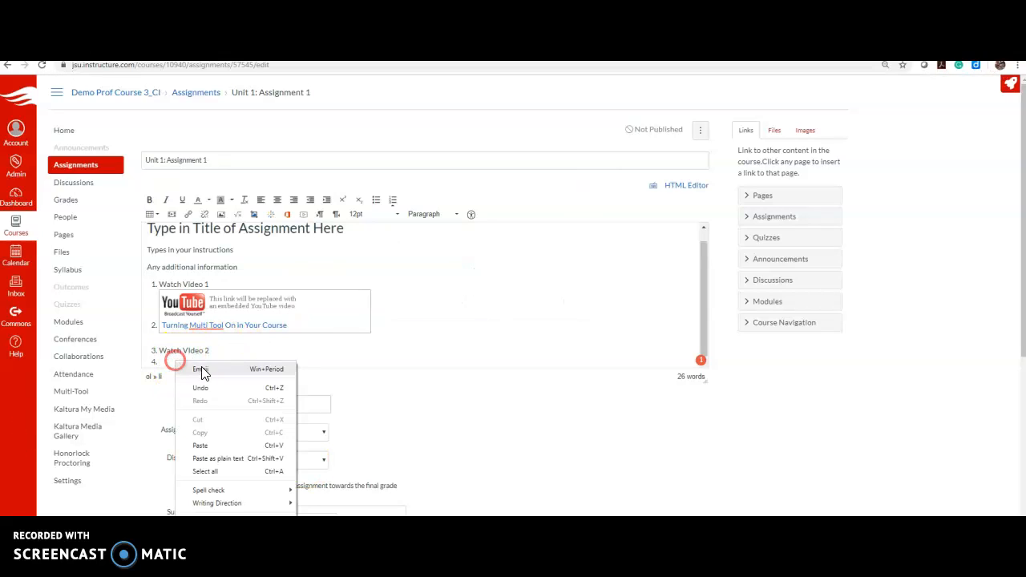
left_click(201, 441)
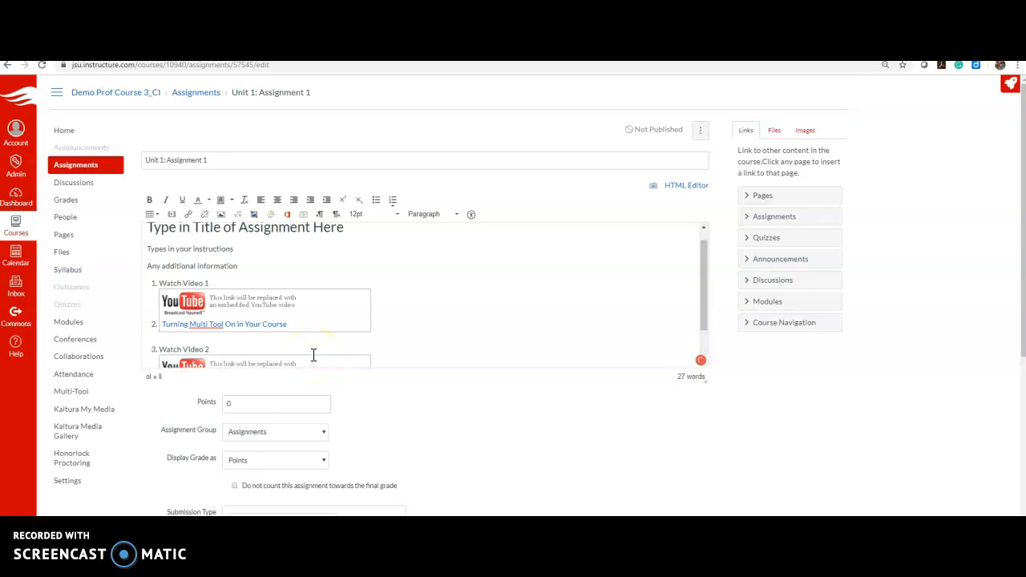
scroll(389, 352, "down", 1)
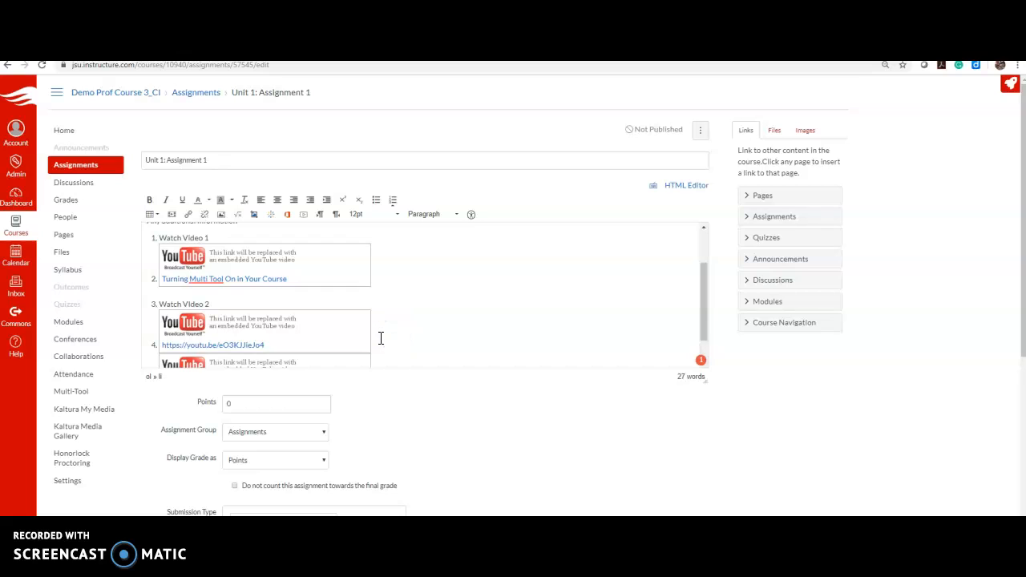
Delete the YouTube link below "Watch VIdeo 2" together with the extra list item and its duplicate video placeholder
scroll(385, 340, "down", 1)
left_click(297, 339)
left_click(349, 322)
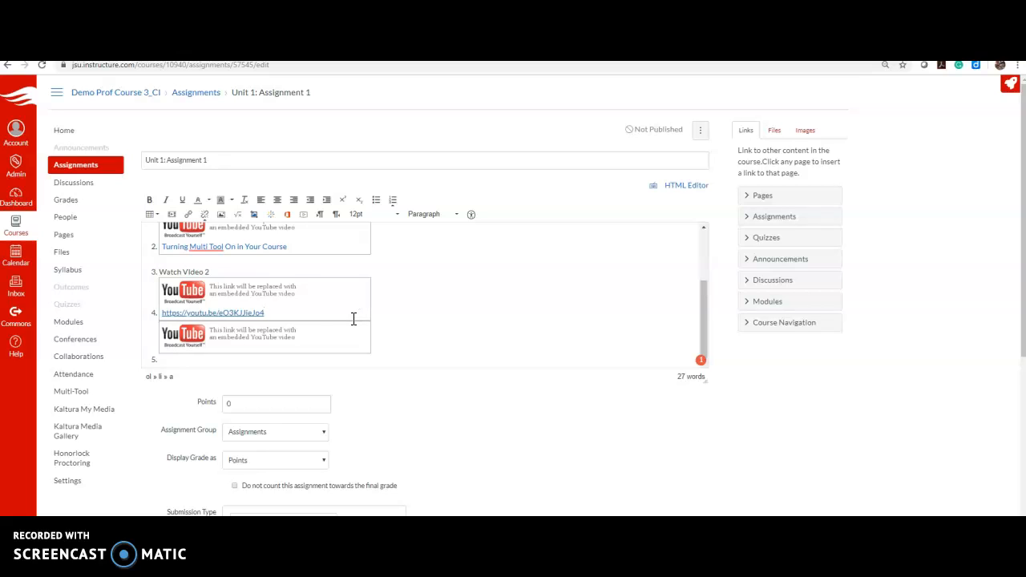
left_click(273, 337)
left_click_drag(273, 338, 365, 348)
left_click_drag(159, 280, 370, 354)
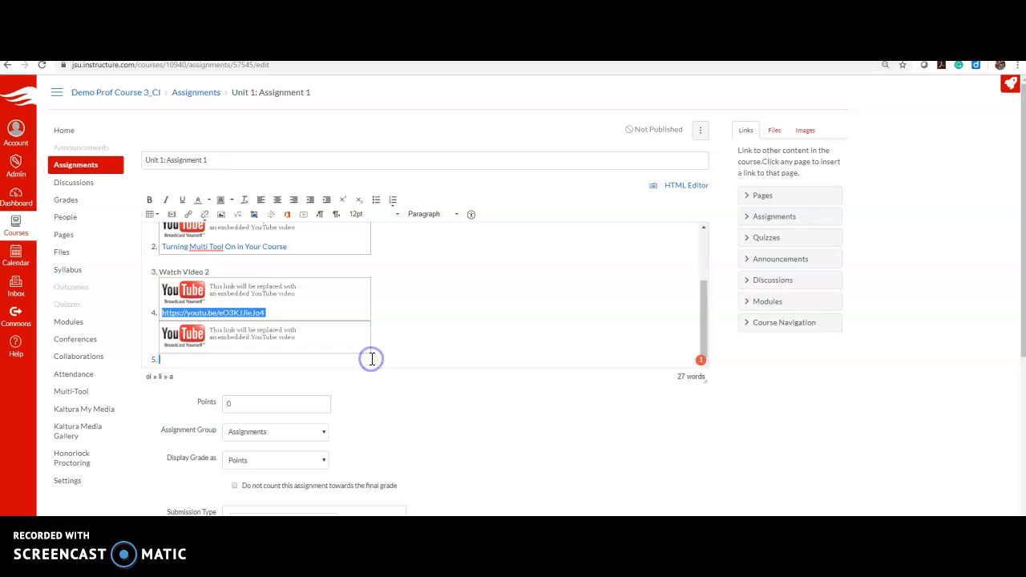
key("BackSpace")
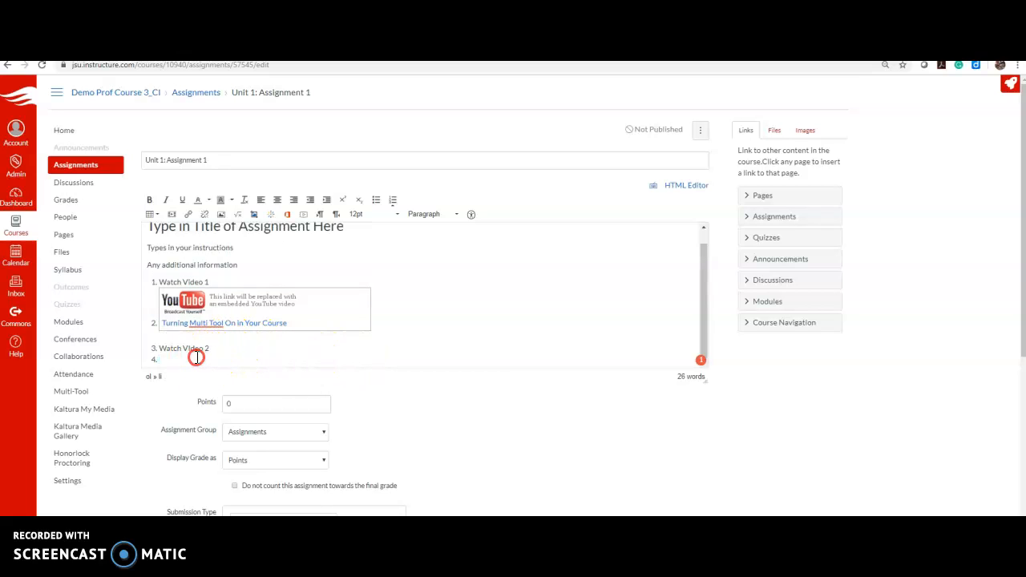
right_click(196, 357)
left_click(232, 446)
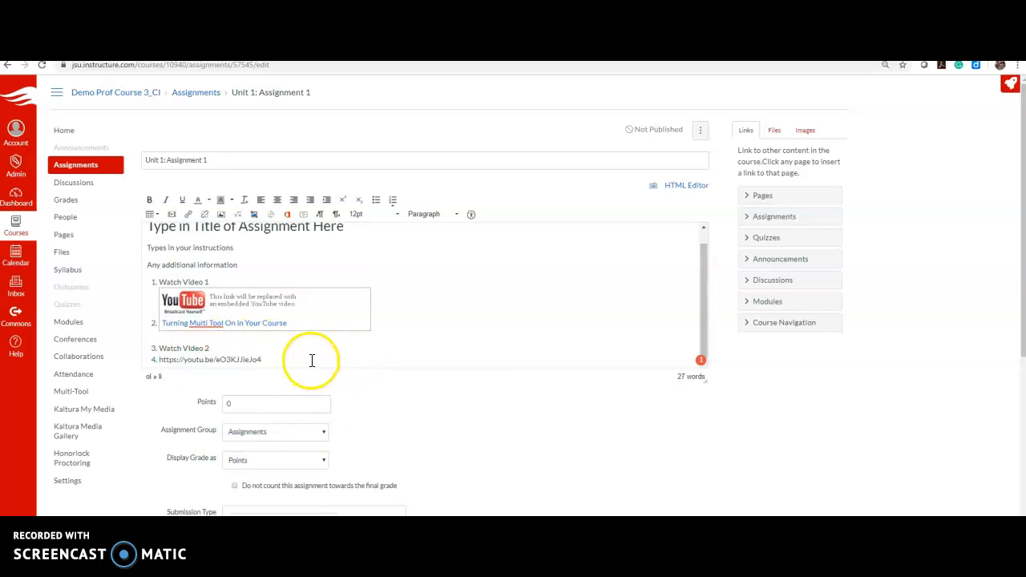
key("Return")
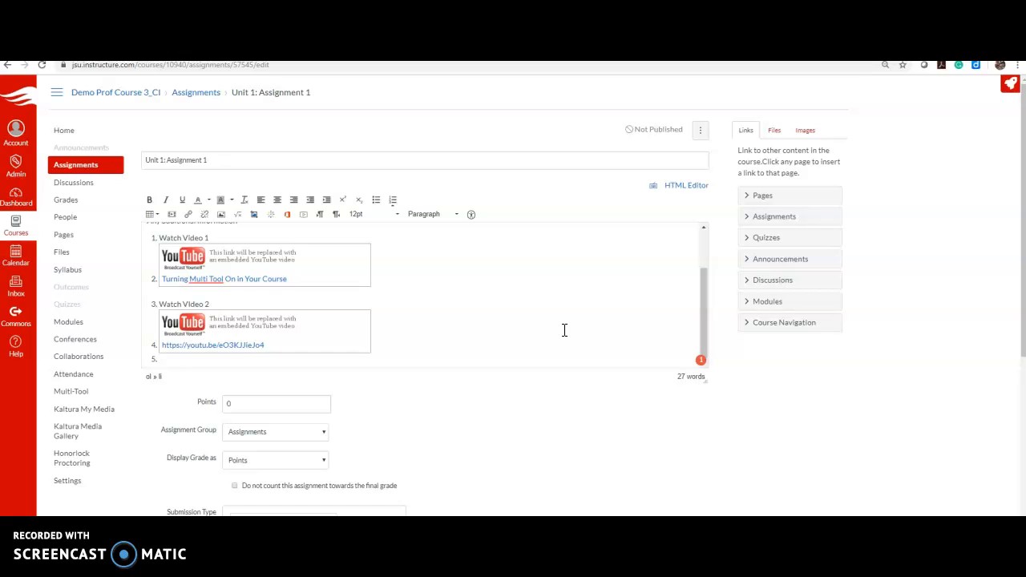
End the list and add "Assignment Submission" as a Header 3 line, followed by the paragraph "After reviewing the videos, submit .....or record....."
key("Return")
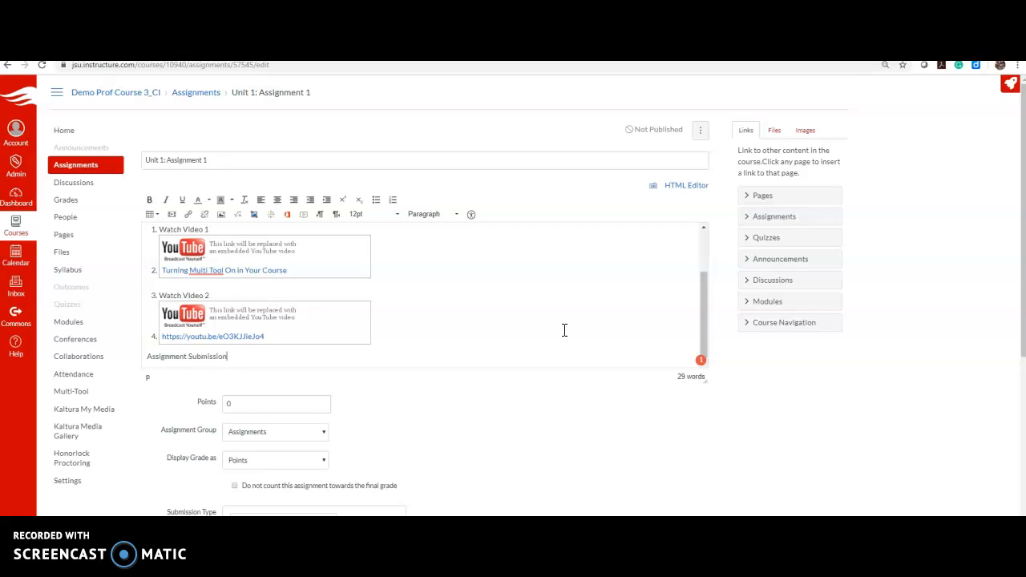
left_click_drag(230, 356, 51, 346)
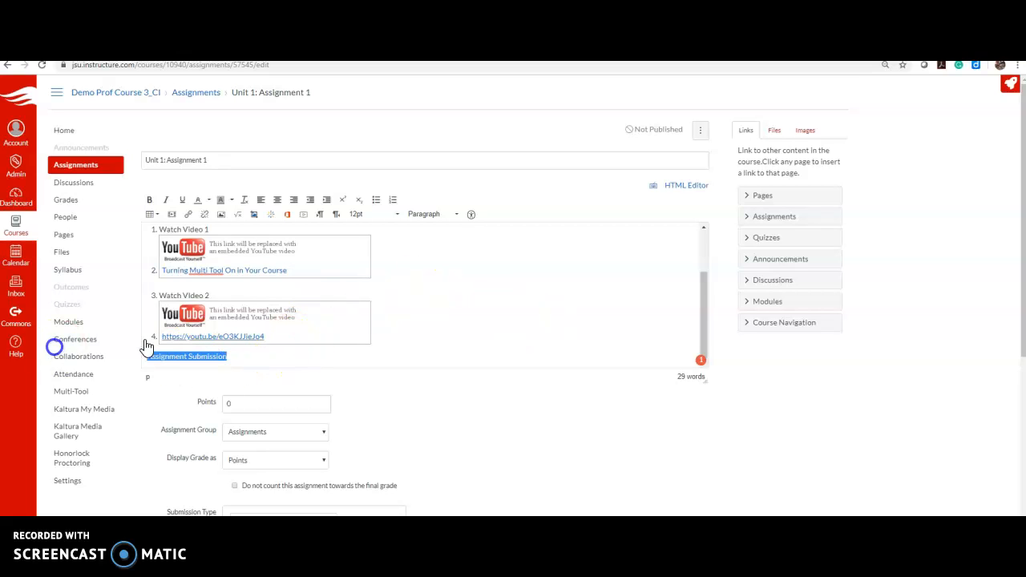
left_click(445, 214)
left_click(452, 270)
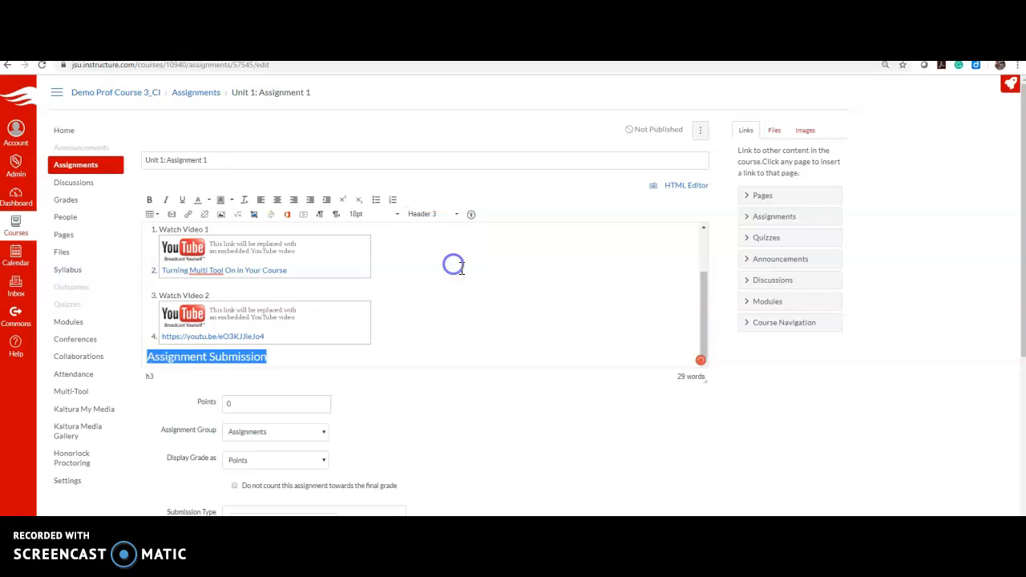
left_click(356, 351)
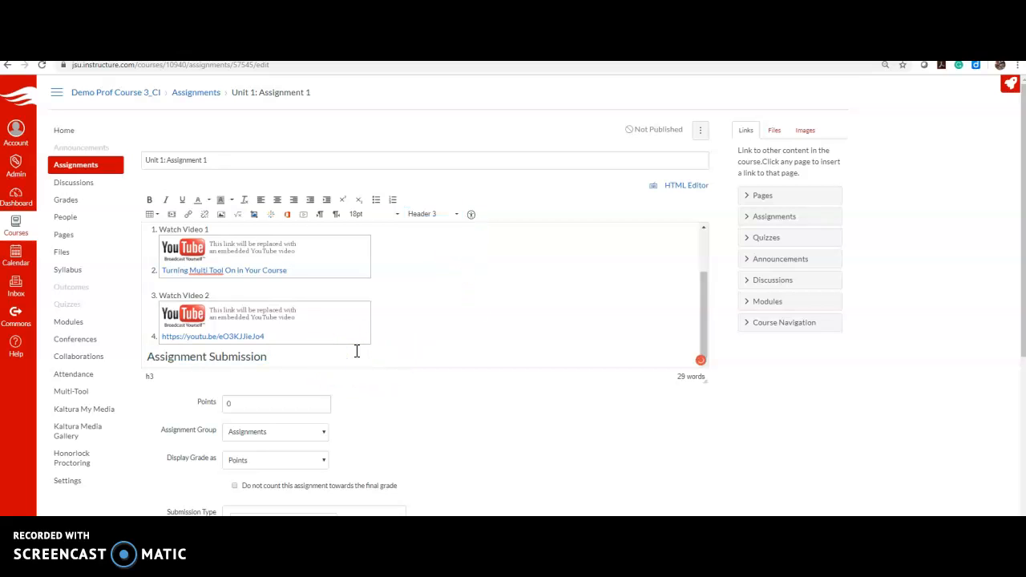
key("Return")
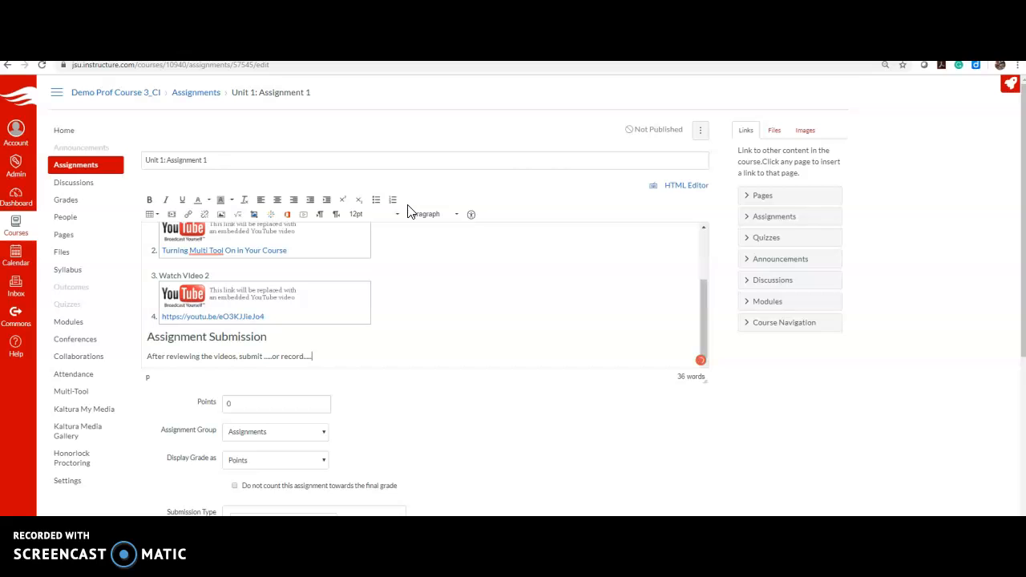
Set the assignment's points to 20
scroll(588, 348, "down", 2)
left_click(130, 296)
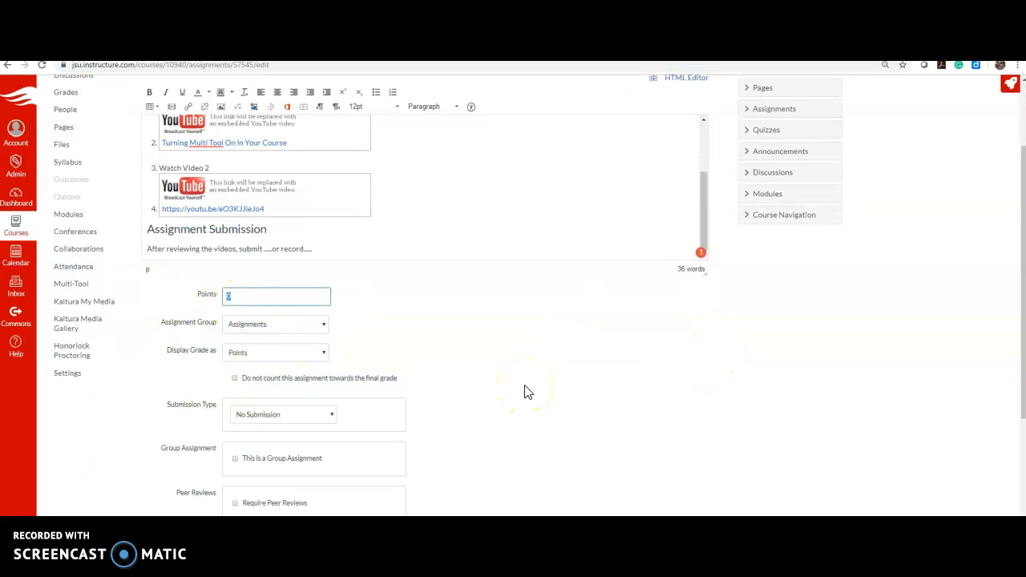
type("20")
Set the submission type to Online and allow Text Entry, Media Recordings and File Uploads
scroll(553, 360, "down", 3)
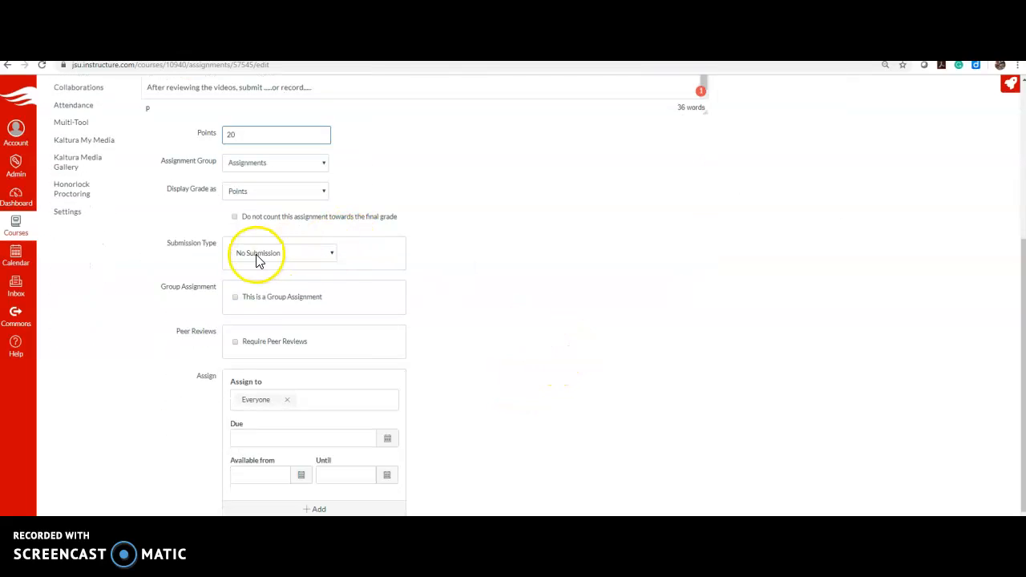
left_click(304, 251)
left_click(301, 282)
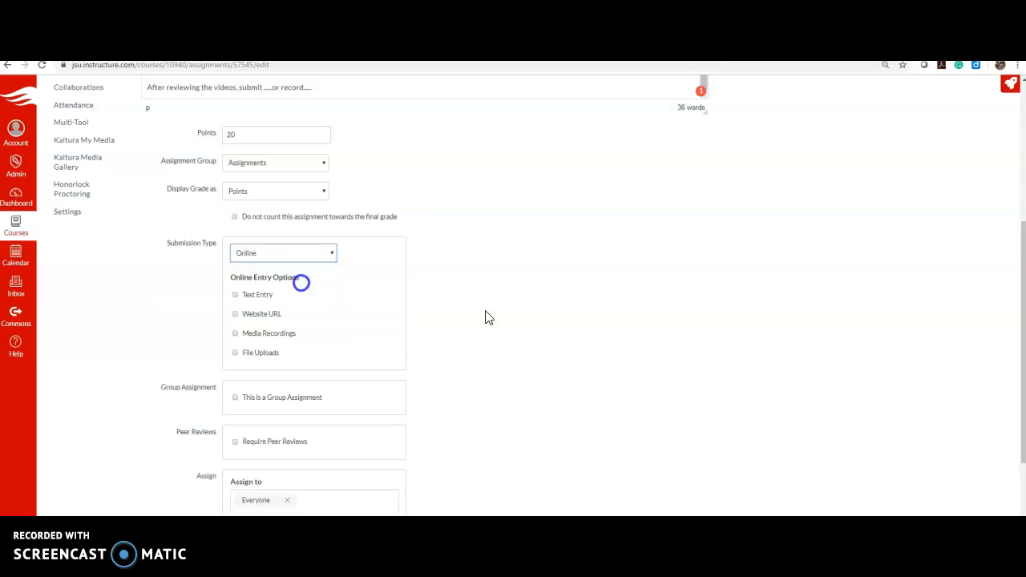
scroll(585, 308, "down", 2)
scroll(588, 309, "up", 1)
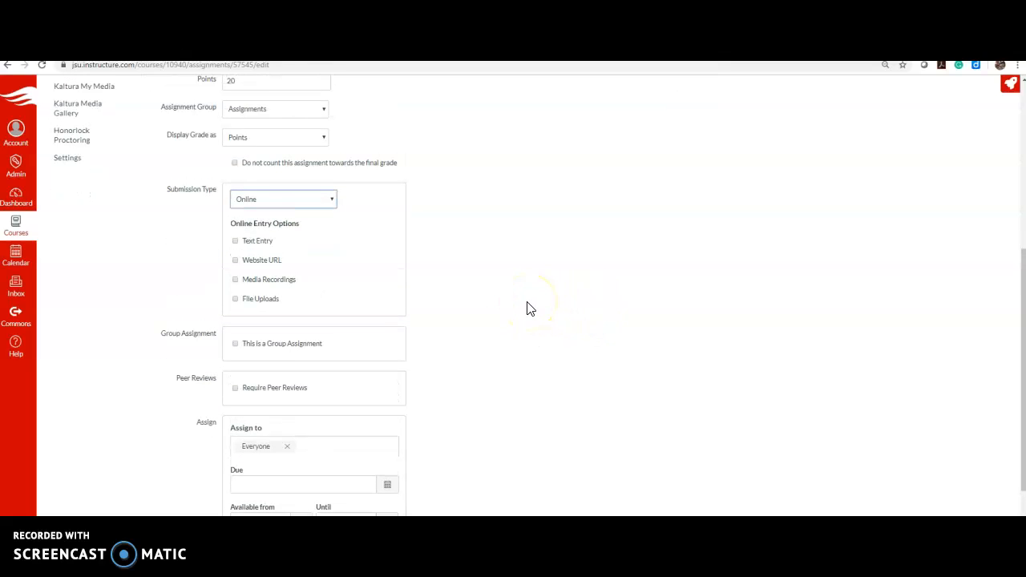
left_click(236, 241)
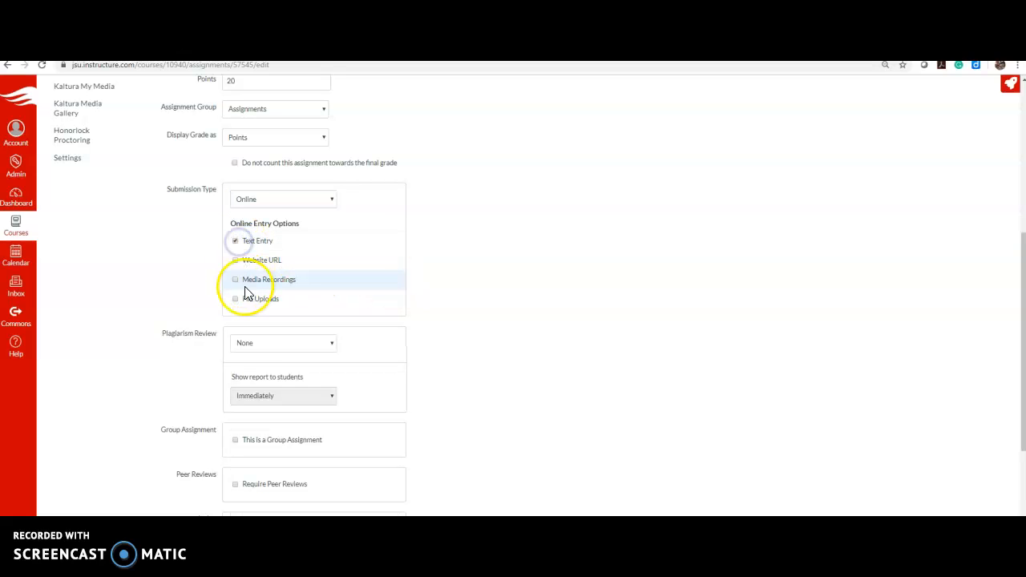
left_click(235, 281)
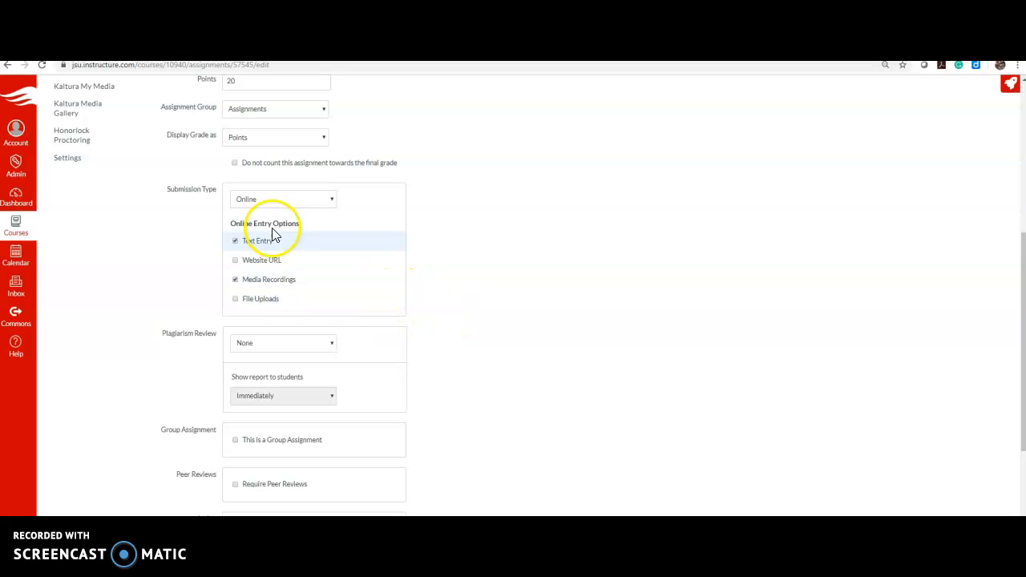
left_click(236, 301)
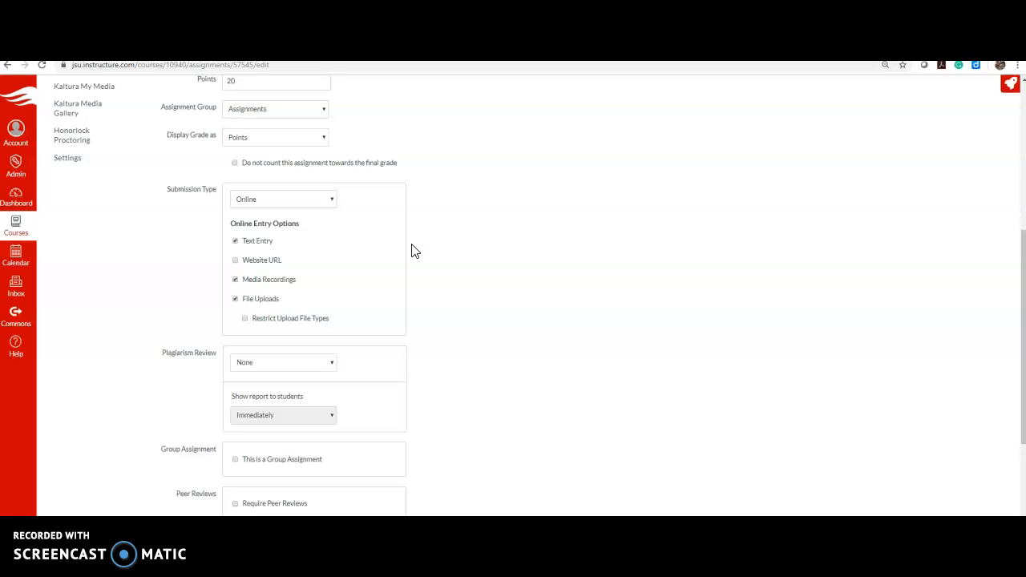
Save and publish the assignment, and mark Unit 1: Assignment 1 as published in the Spanish 101 Assignments module
scroll(481, 256, "down", 3)
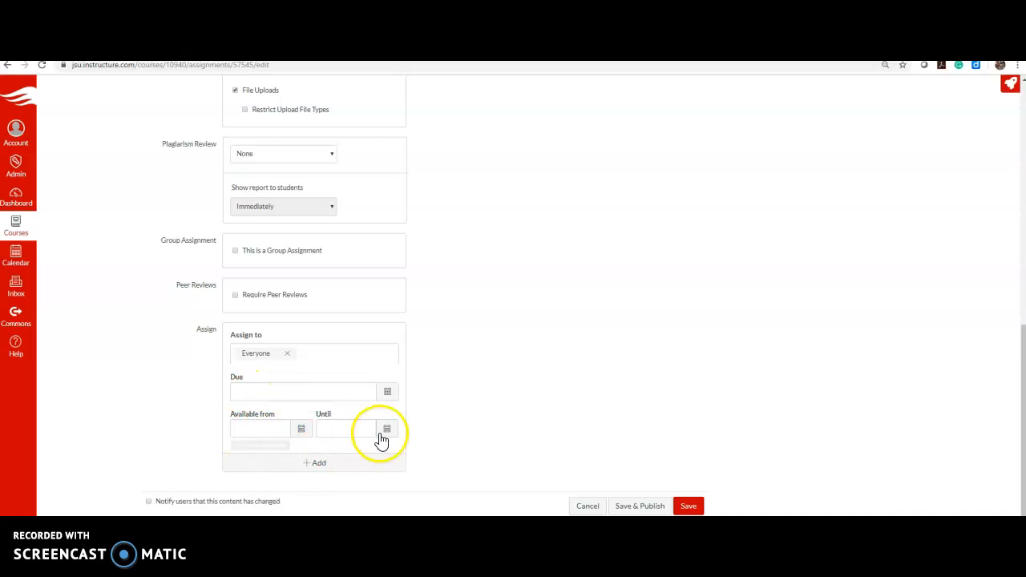
scroll(665, 320, "up", 15)
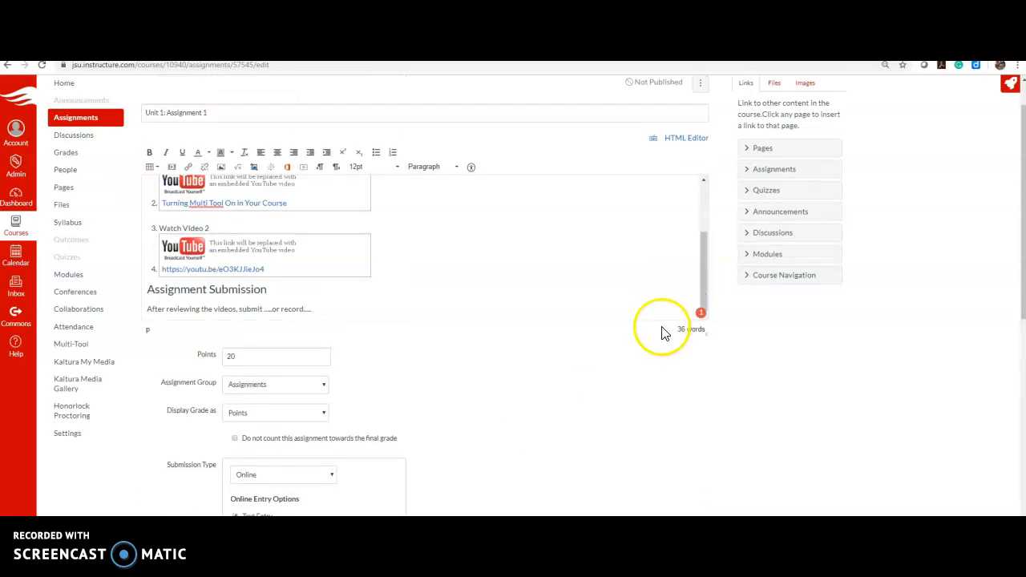
scroll(662, 332, "down", 12)
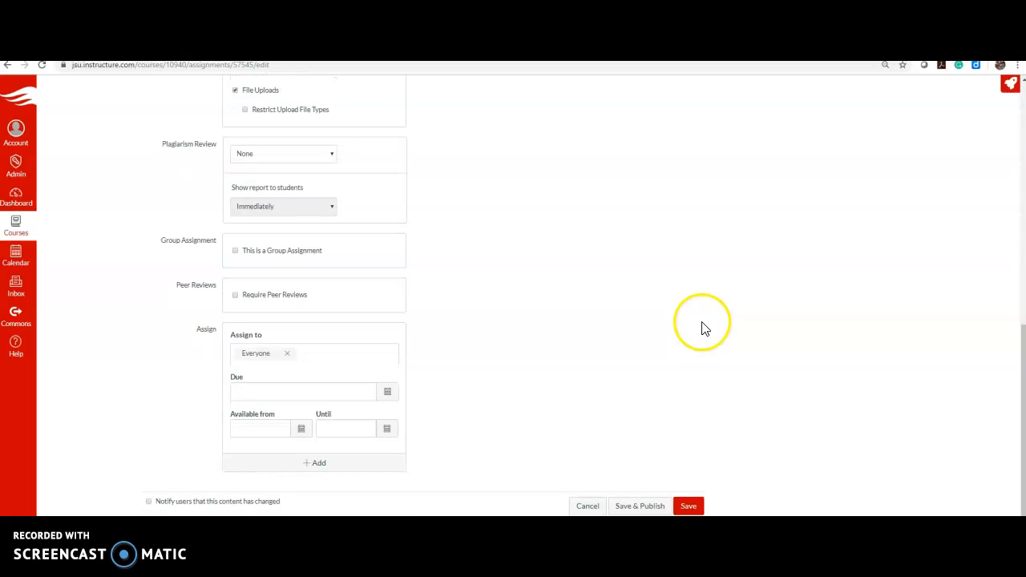
left_click(636, 508)
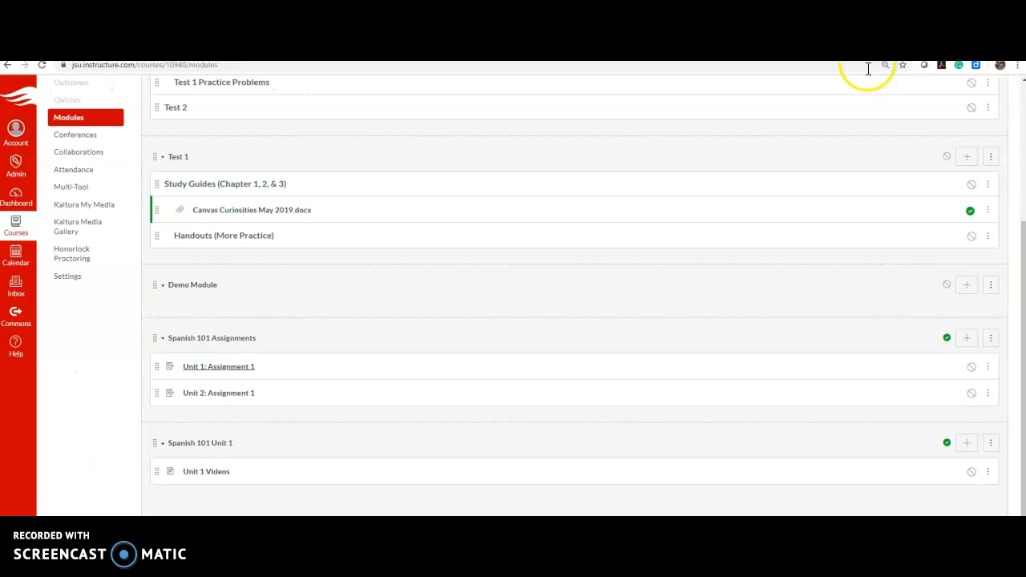
left_click(971, 366)
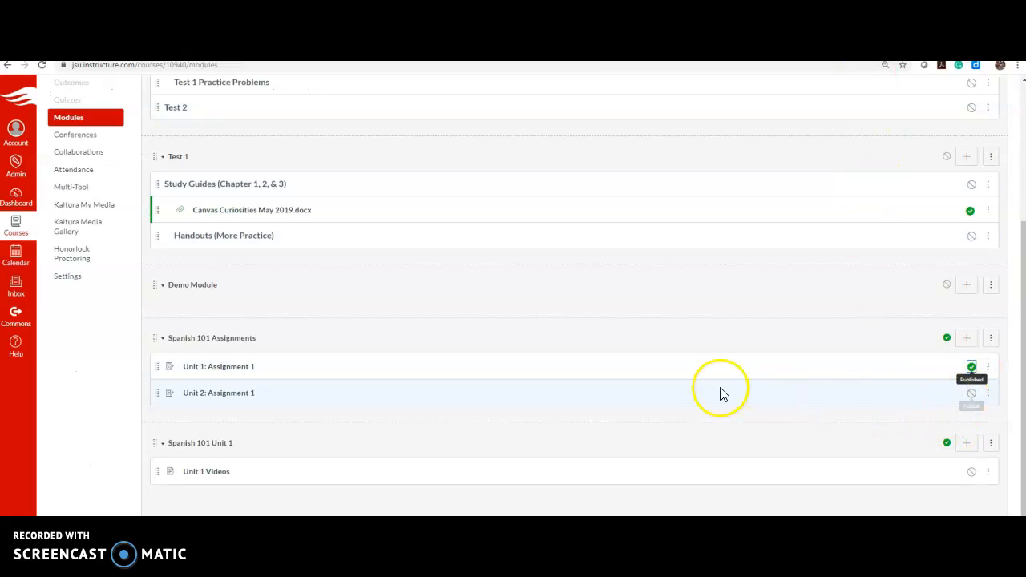
Add a new page "Unit 1 Overview/Instructions" to the Spanish 101 Unit 1 module and move it above Unit 1 Videos
left_click(966, 443)
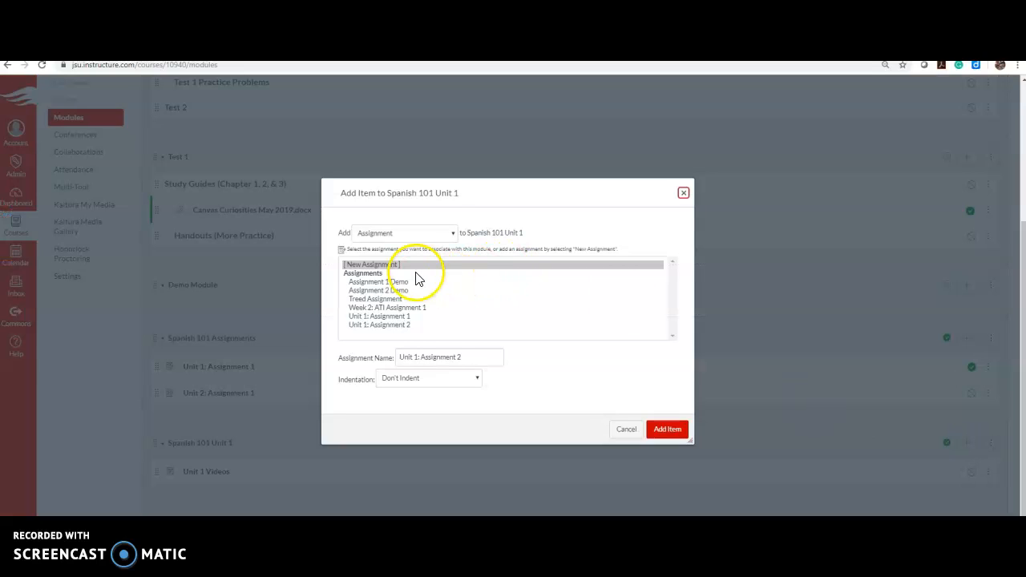
left_click(423, 233)
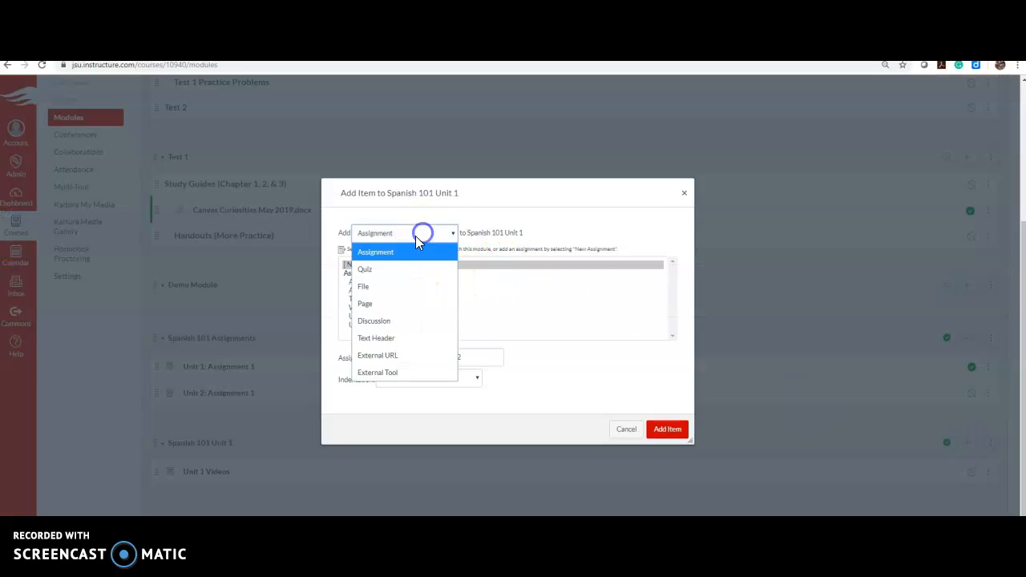
left_click(396, 304)
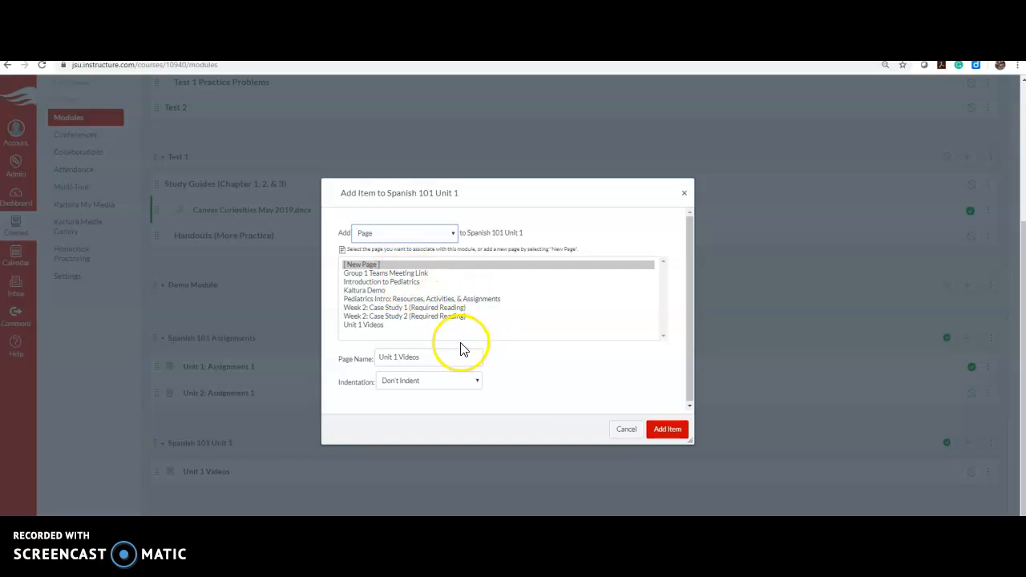
left_click_drag(449, 356, 344, 356)
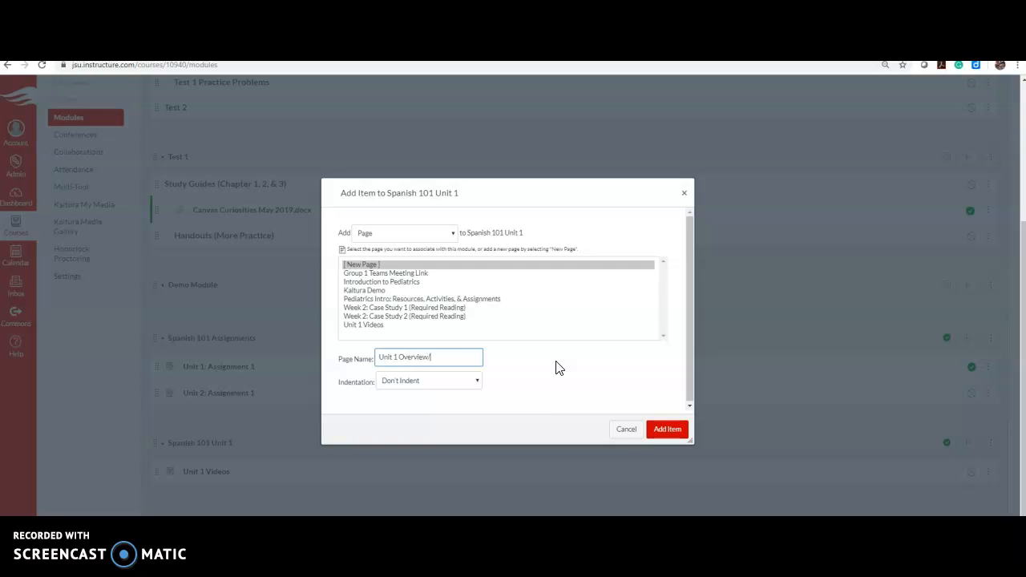
left_click(673, 424)
left_click_drag(153, 503, 153, 465)
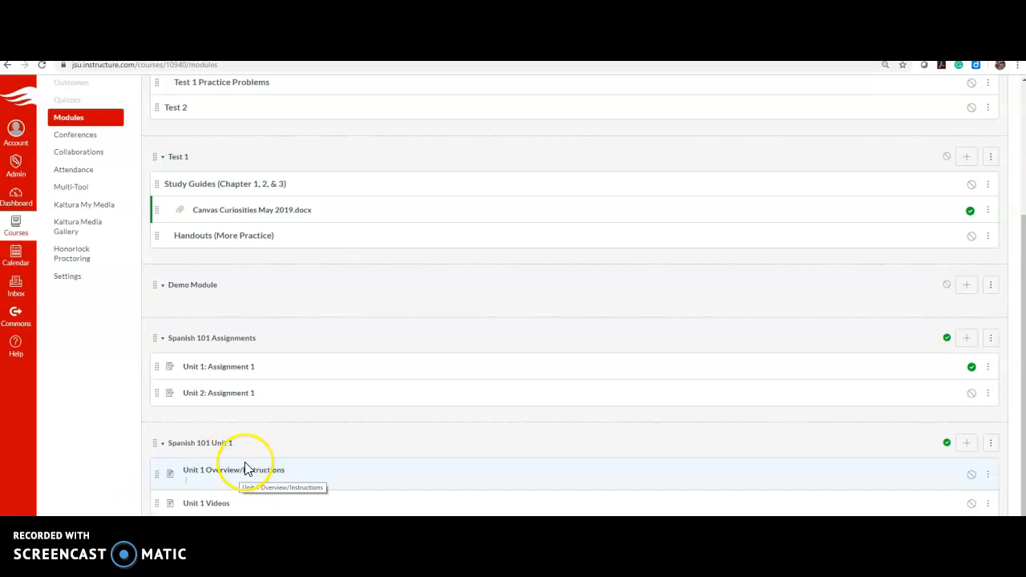
Publish the pages Unit 1 Overview/Instructions and Unit 1 Videos in the Spanish 101 Unit 1 module
scroll(220, 449, "down", 1)
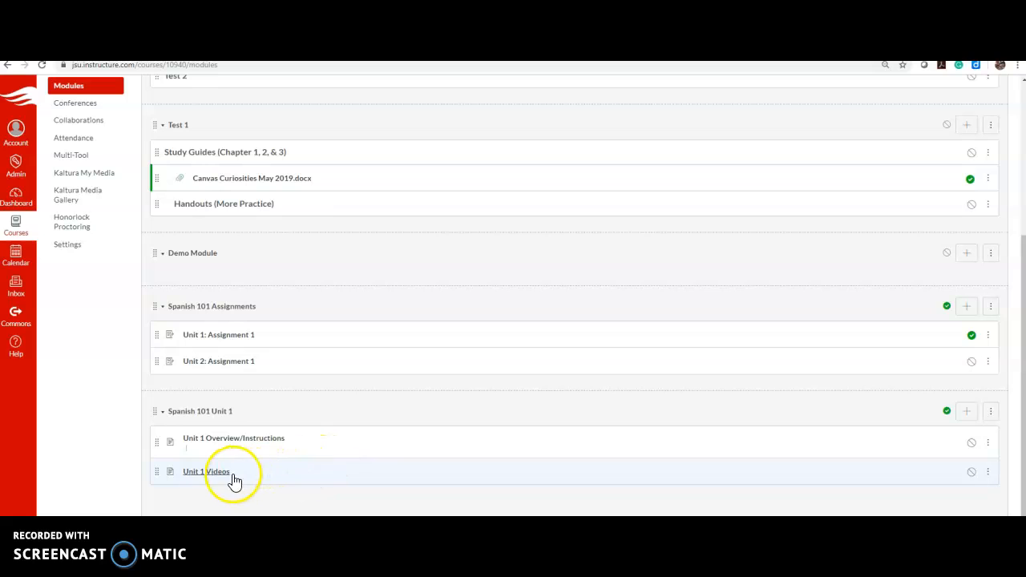
left_click(972, 443)
left_click(971, 471)
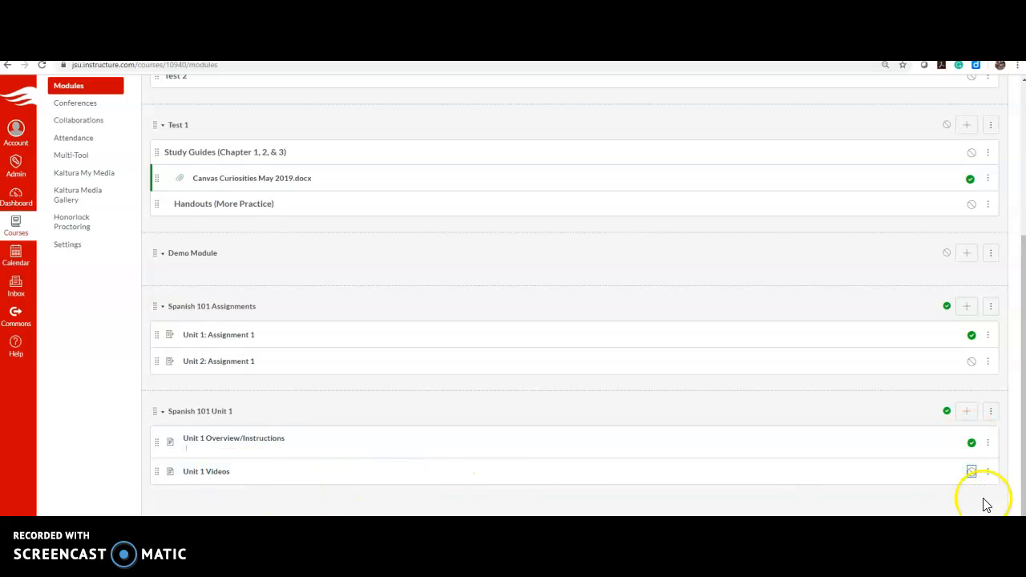
left_click(971, 473)
Open the Unit 1 Videos page for editing, enter the line "Video Resources for Unit 1" and start a numbered list below it
left_click(217, 471)
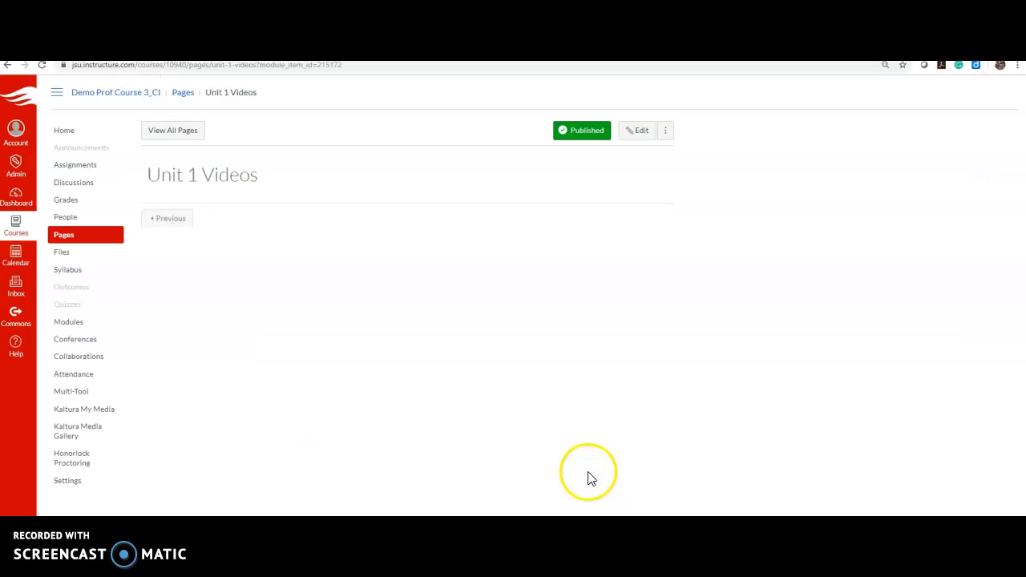
left_click(643, 132)
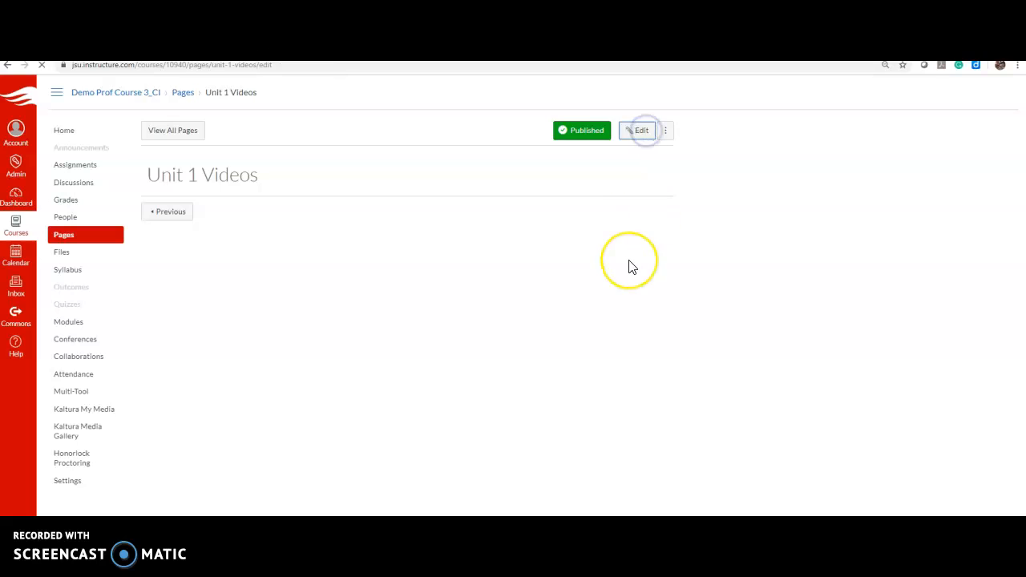
left_click(226, 211)
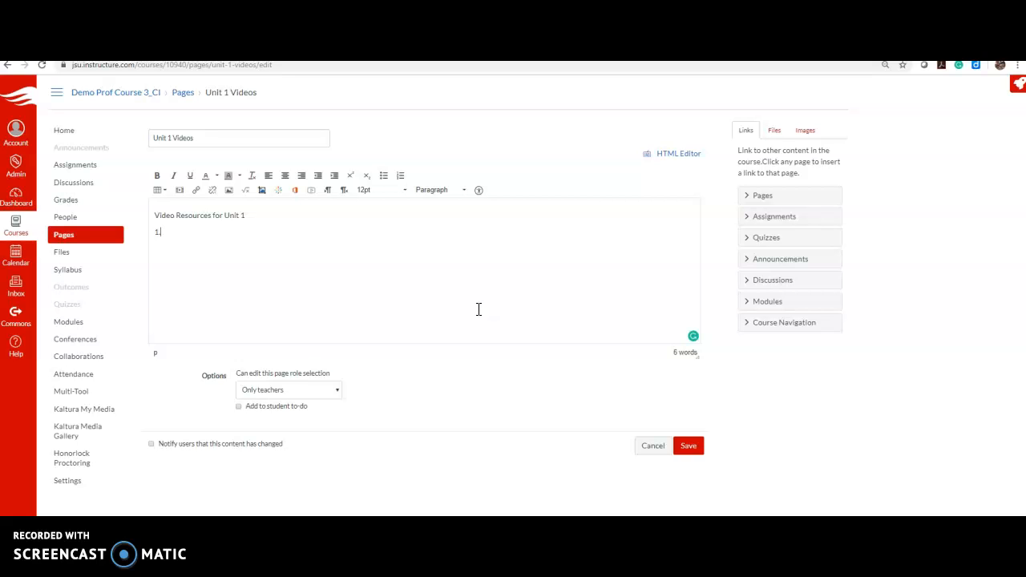
left_click(393, 175)
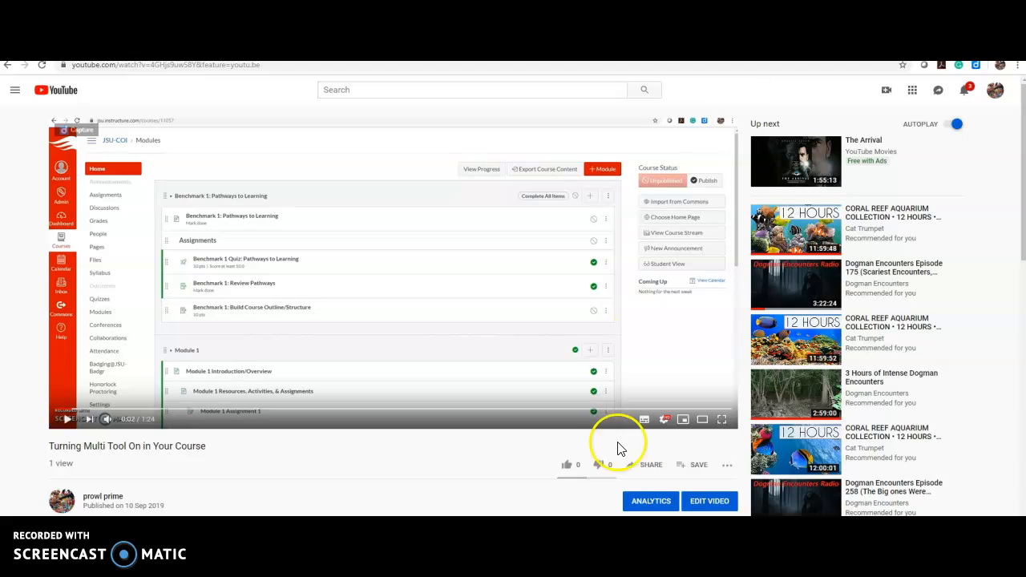
Copy the share link of the YouTube video "Turning Multi Tool On in Your Course" and paste it as item 1 on the Unit 1 Videos page
left_click(644, 473)
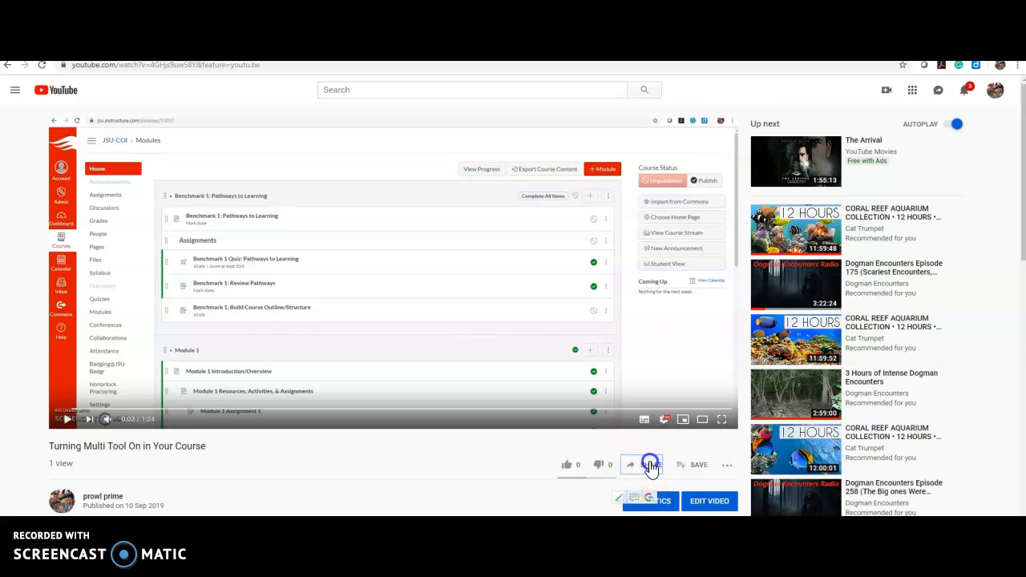
left_click(613, 331)
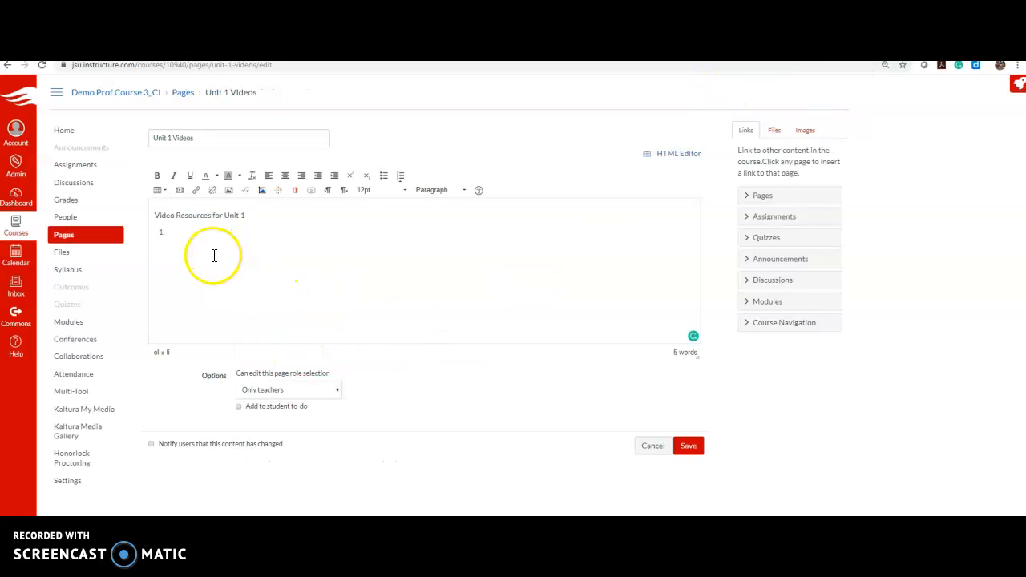
right_click(186, 232)
left_click(213, 314)
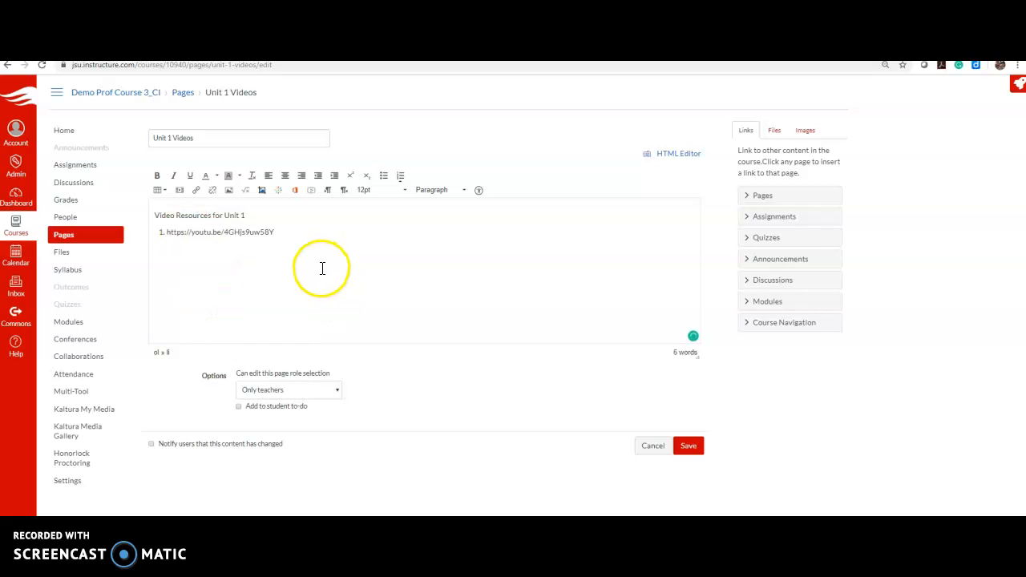
key("Return")
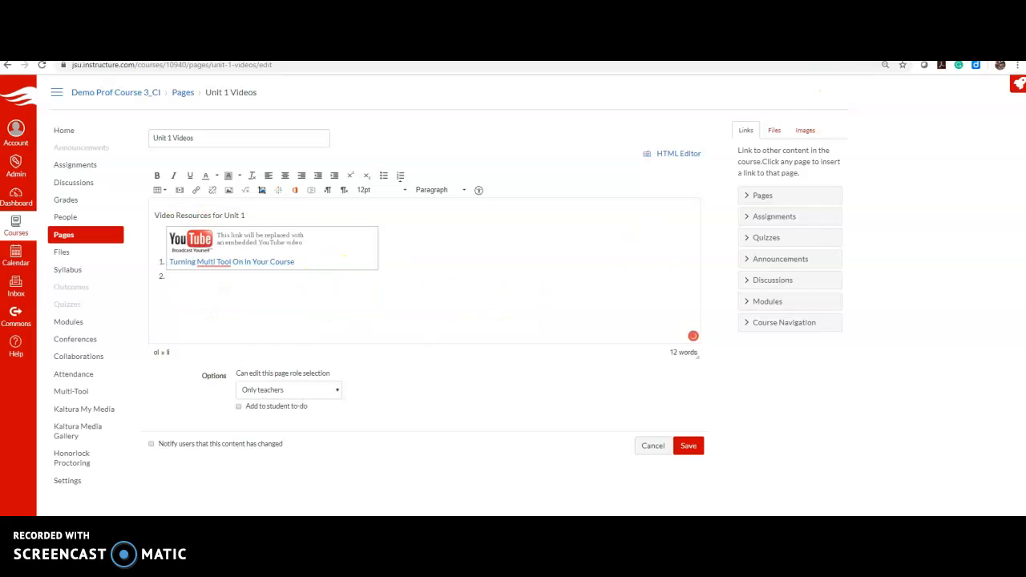
Copy the share link of the YouTube video "Adding Content via Content Blocks (CIDI)", paste it as item 2 on the Unit 1 Videos page and save the page
left_click(611, 117)
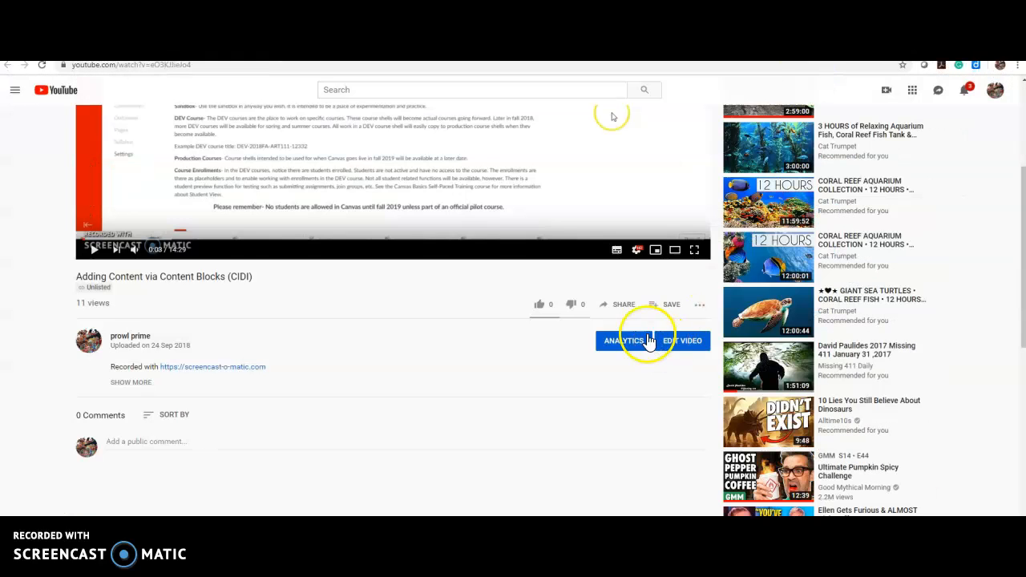
left_click(622, 304)
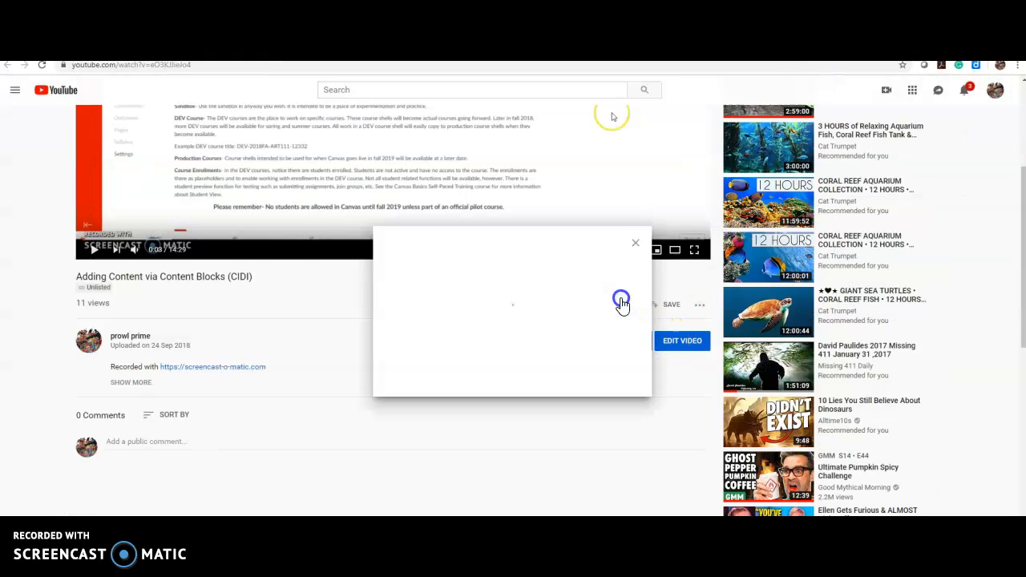
left_click(583, 331)
left_click(617, 332)
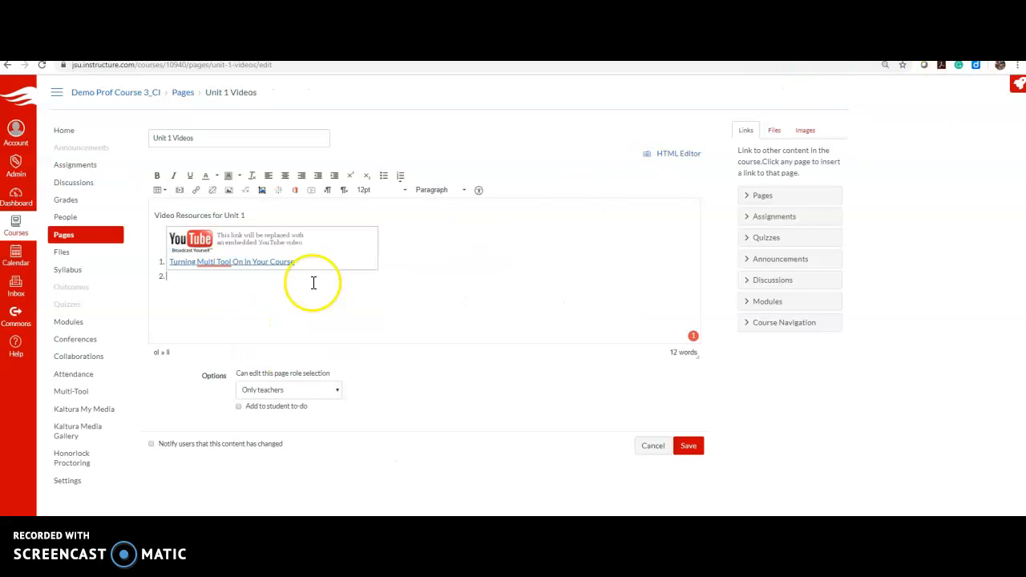
right_click(200, 281)
left_click(226, 366)
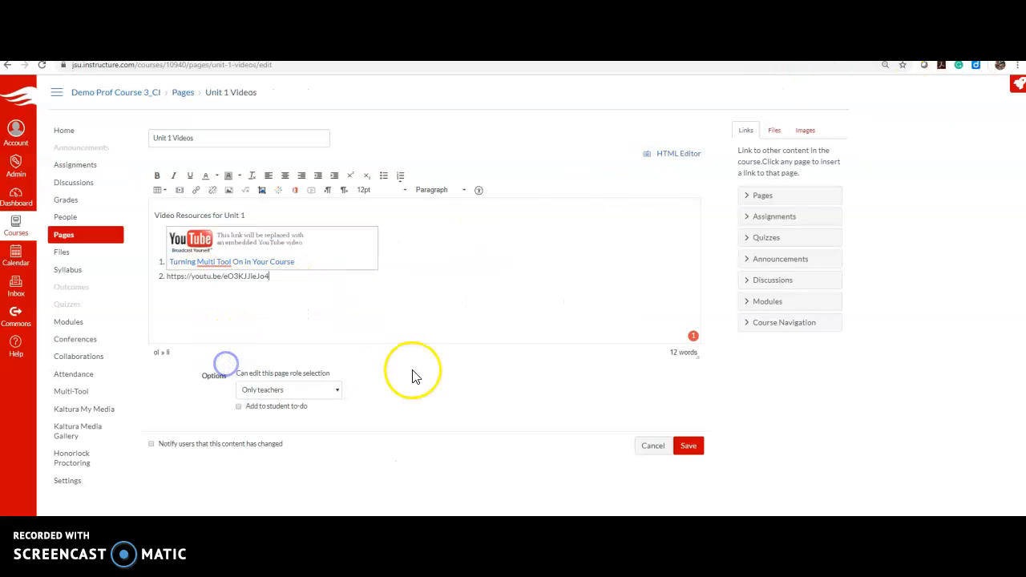
key("Return")
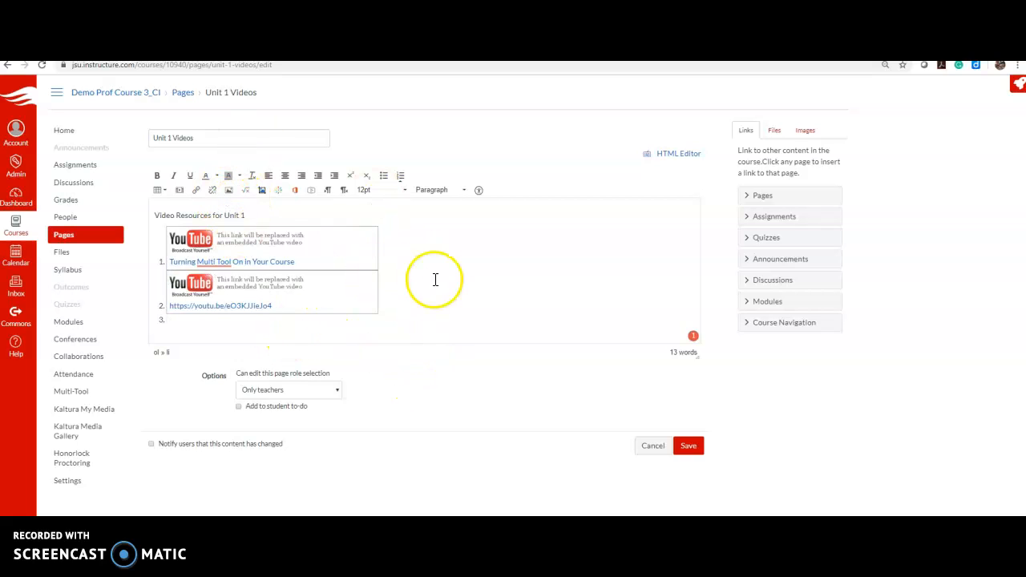
left_click(690, 446)
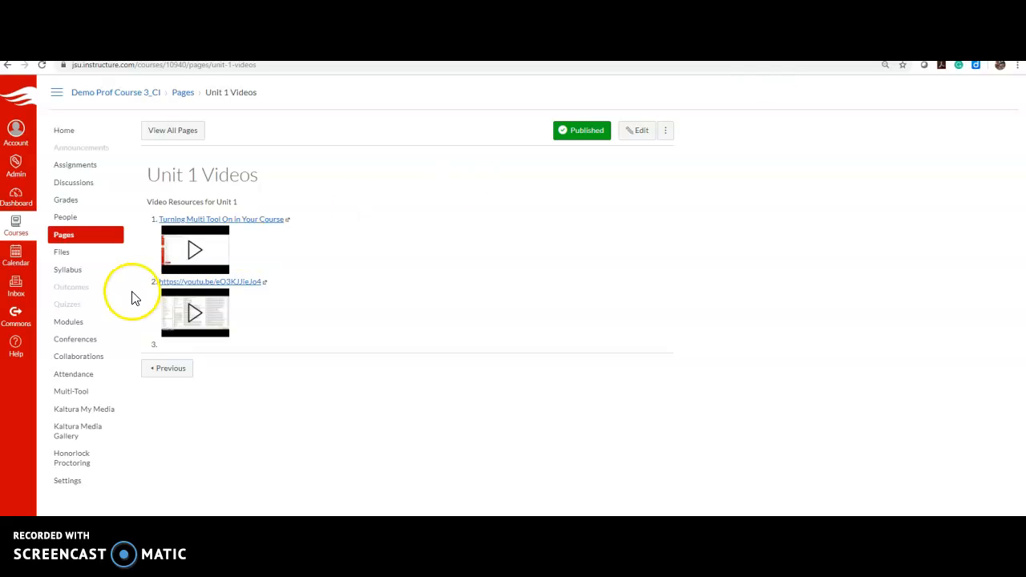
Return to the course modules and open Unit 1: Assignment 1 to review its instructions, embedded videos and submission details
left_click(71, 322)
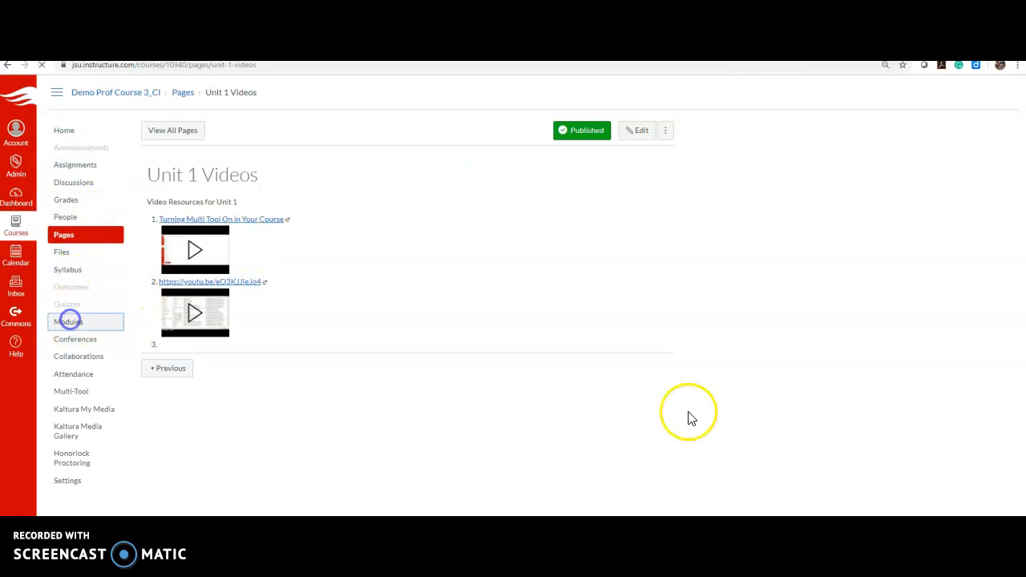
scroll(801, 345, "down", 5)
scroll(839, 322, "down", 3)
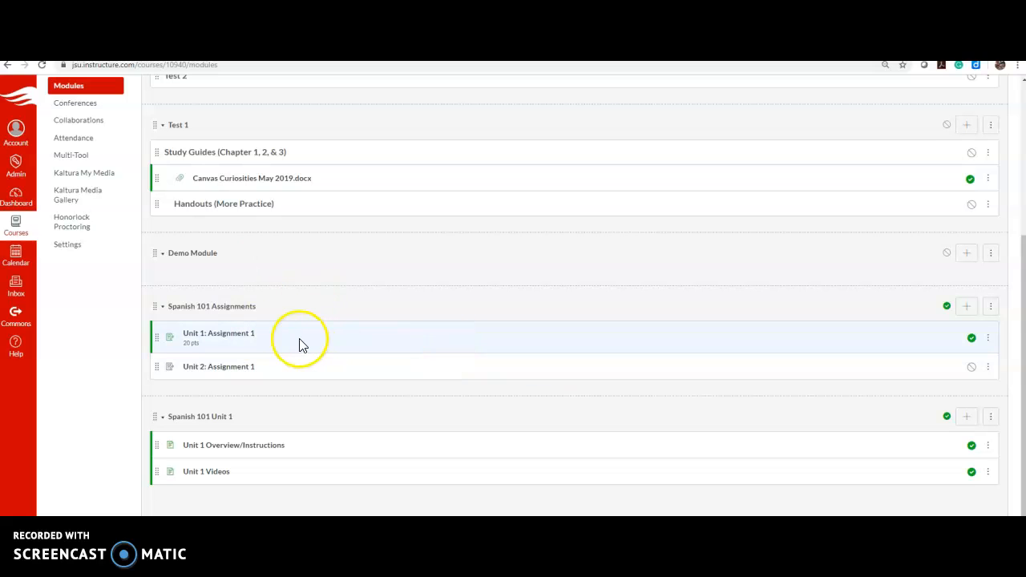
left_click(245, 334)
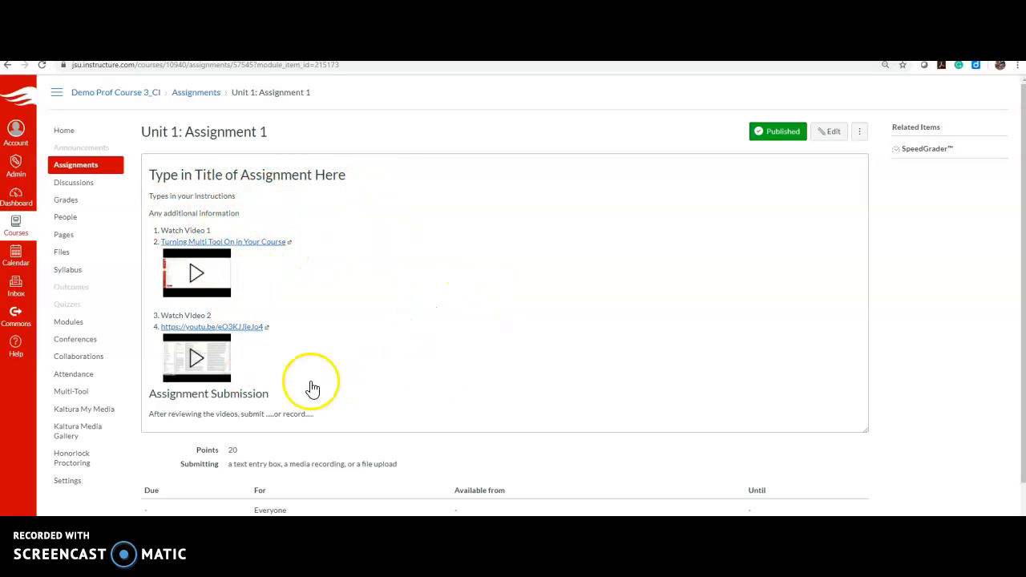
scroll(513, 391, "down", 2)
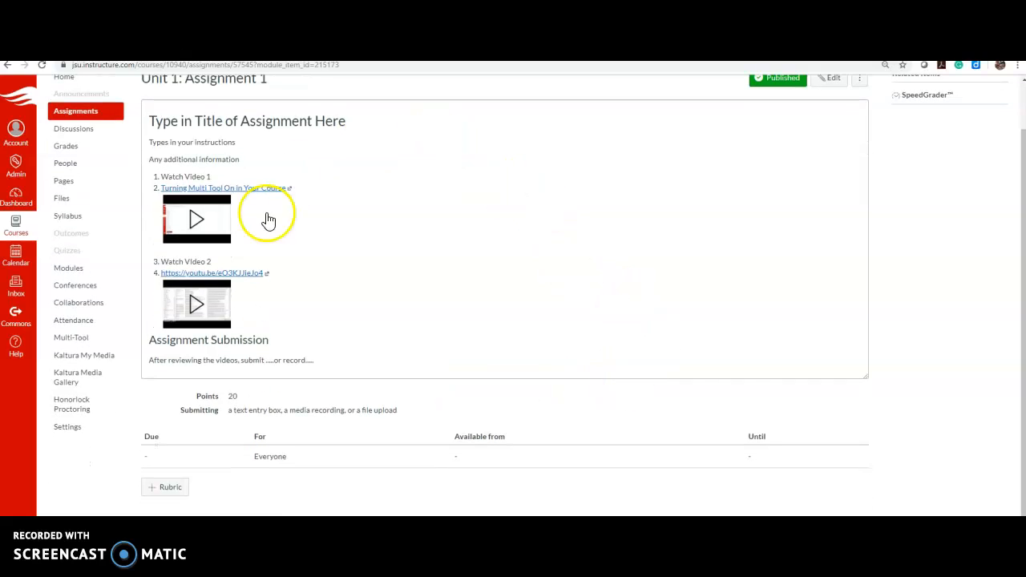
scroll(628, 229, "down", 1)
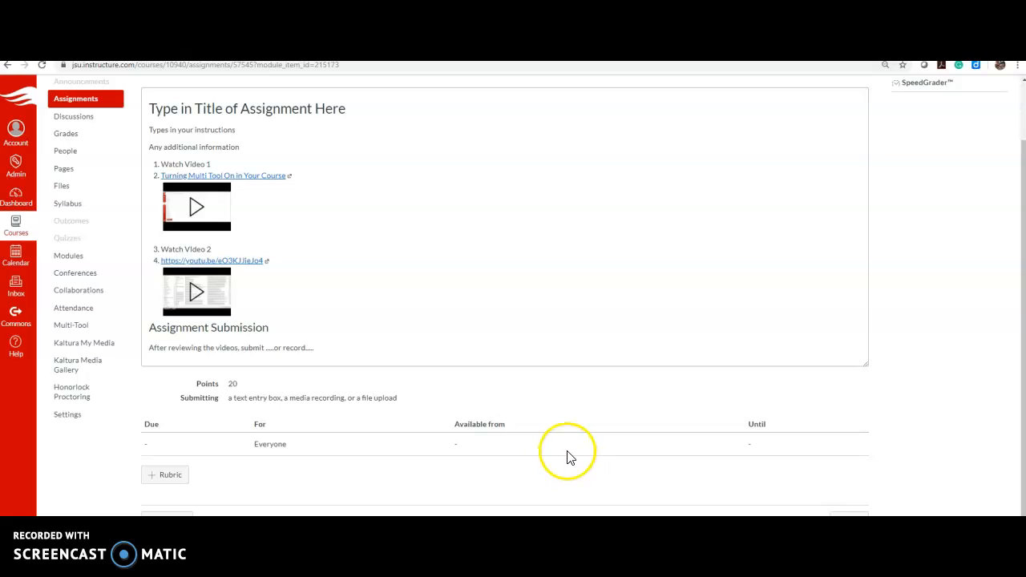
scroll(569, 455, "up", 2)
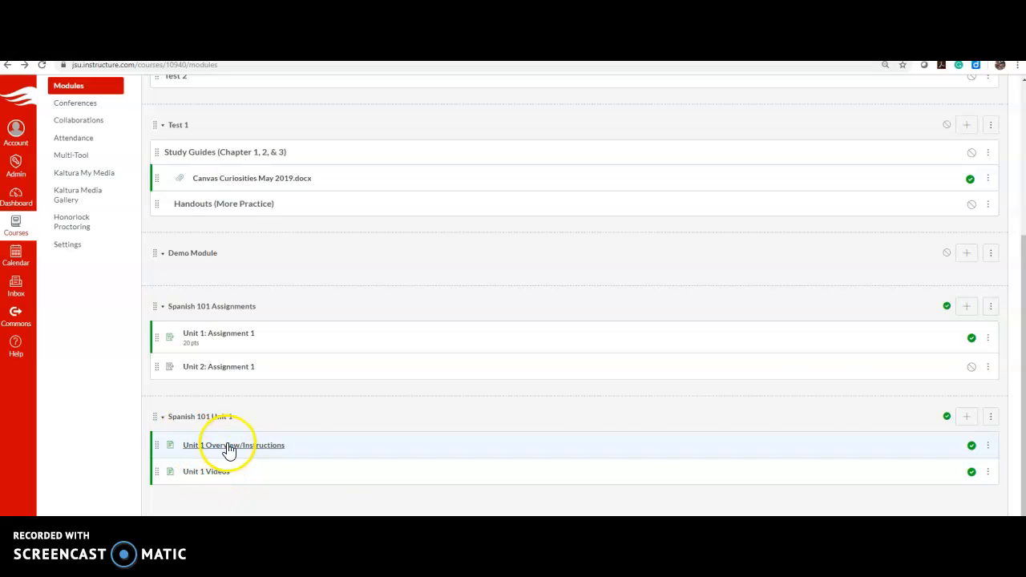
Add a new assignment "Unit 1 Assignment (2nd Example)", indented one level, to the Spanish 101 Unit 1 module
left_click(951, 420)
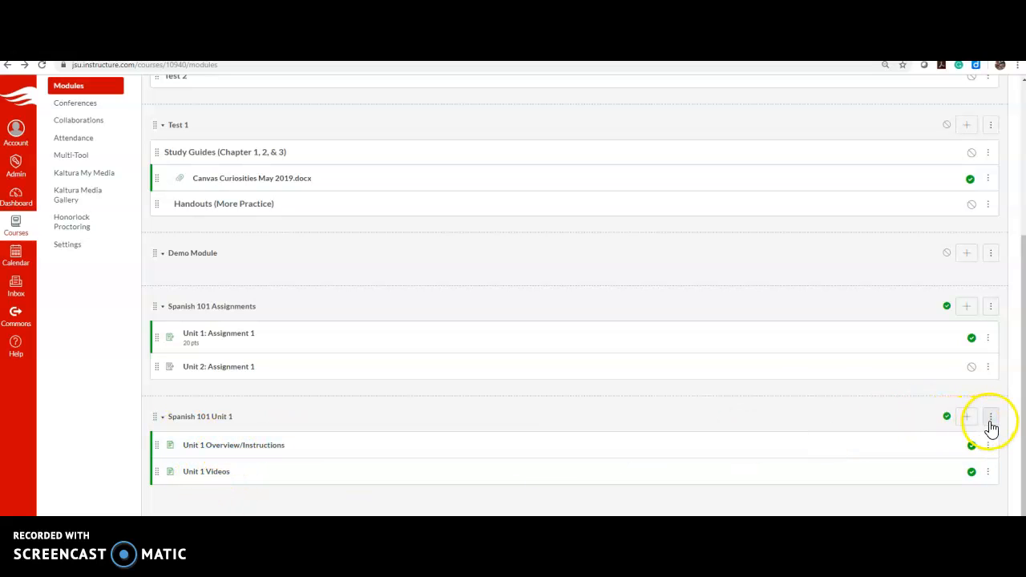
left_click(967, 418)
left_click(393, 264)
left_click(437, 356)
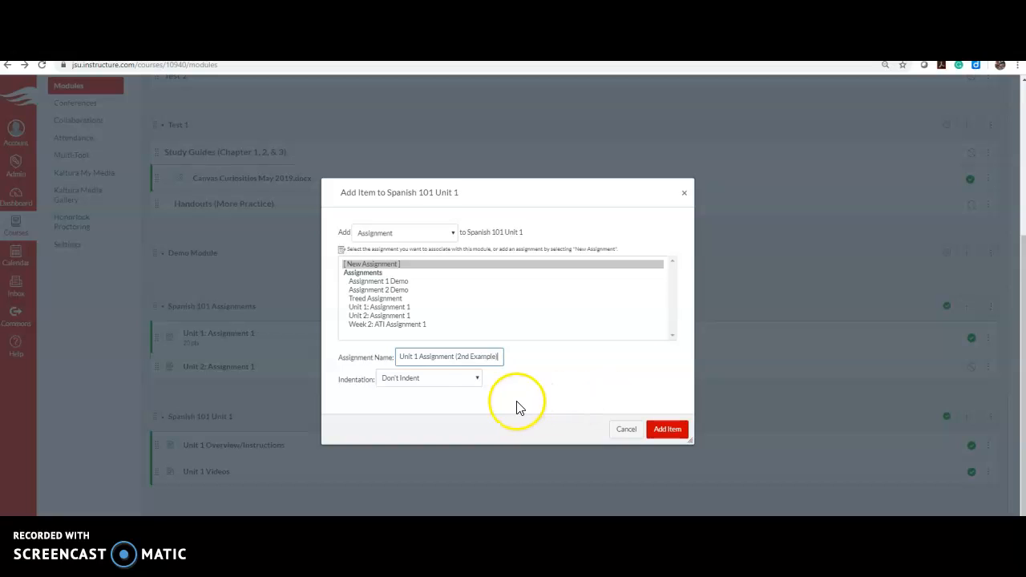
left_click(460, 375)
left_click(453, 413)
left_click(663, 433)
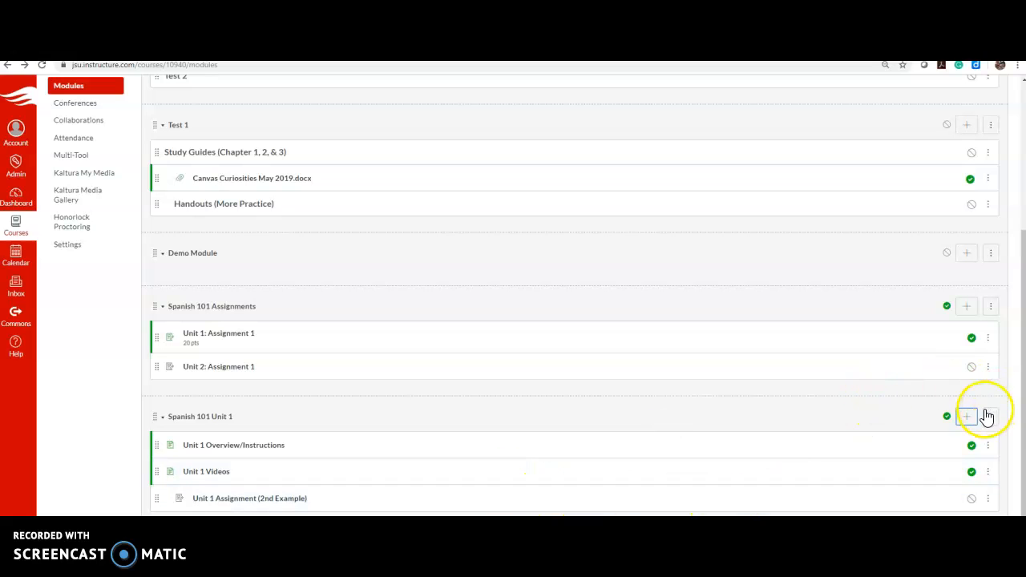
Add a text header "Assignments" to the Spanish 101 Unit 1 module and move it above Unit 1 Assignment (2nd Example)
left_click(966, 418)
left_click(416, 232)
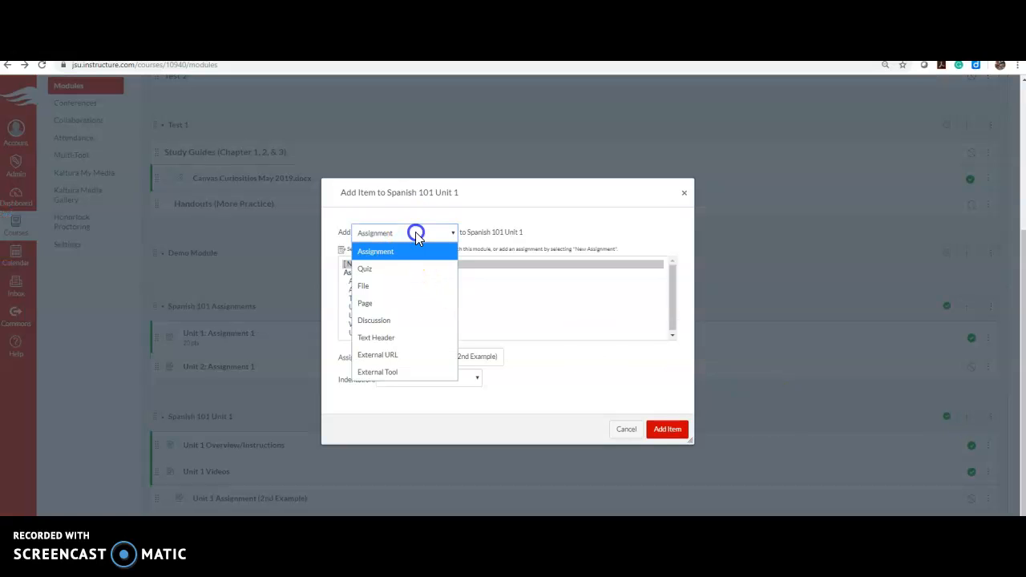
left_click(397, 337)
left_click(405, 263)
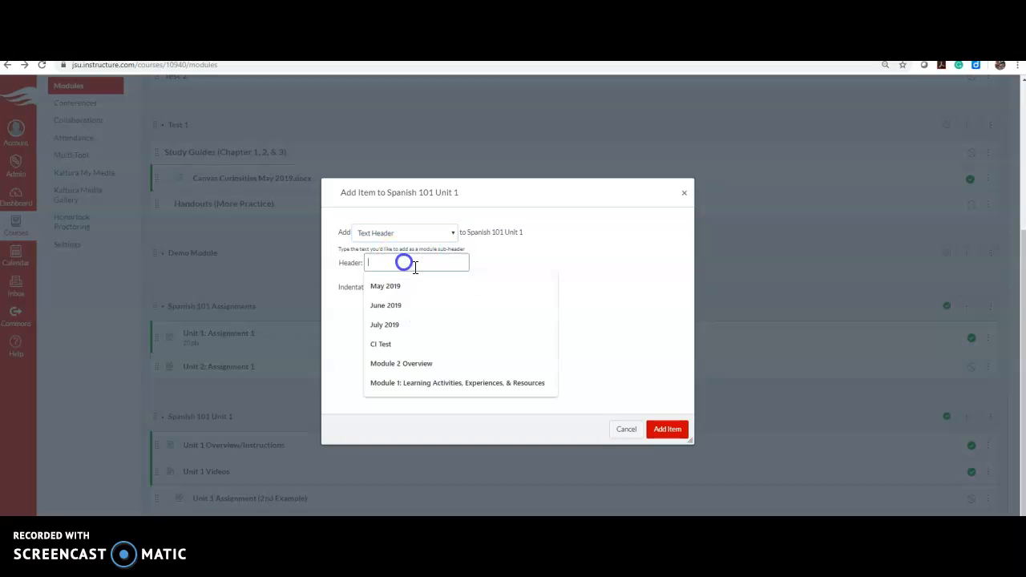
type("ssign")
key("BackSpace")
key("BackSpace")
key("BackSpace")
type("A")
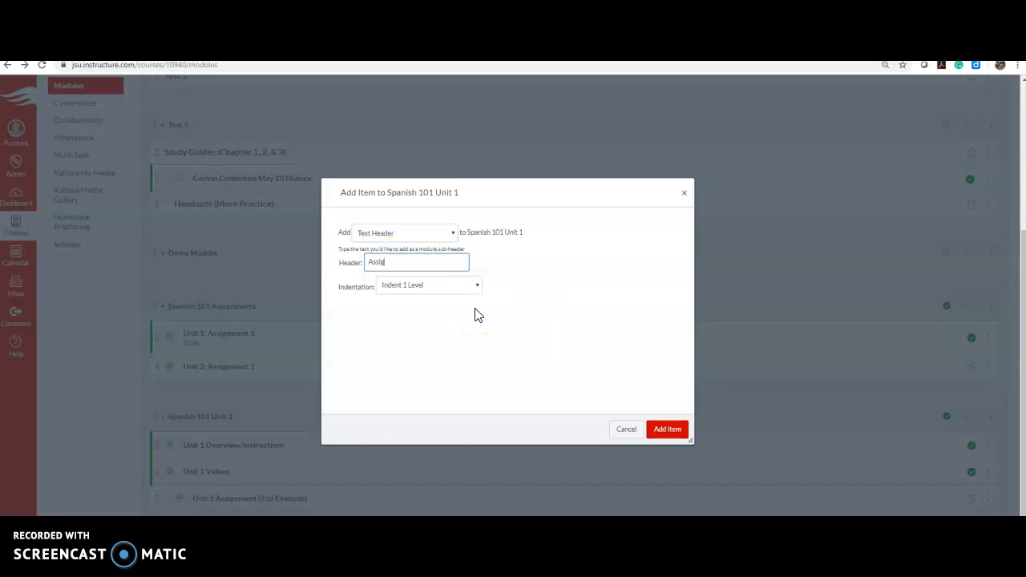
left_click(667, 428)
left_click_drag(156, 472, 156, 444)
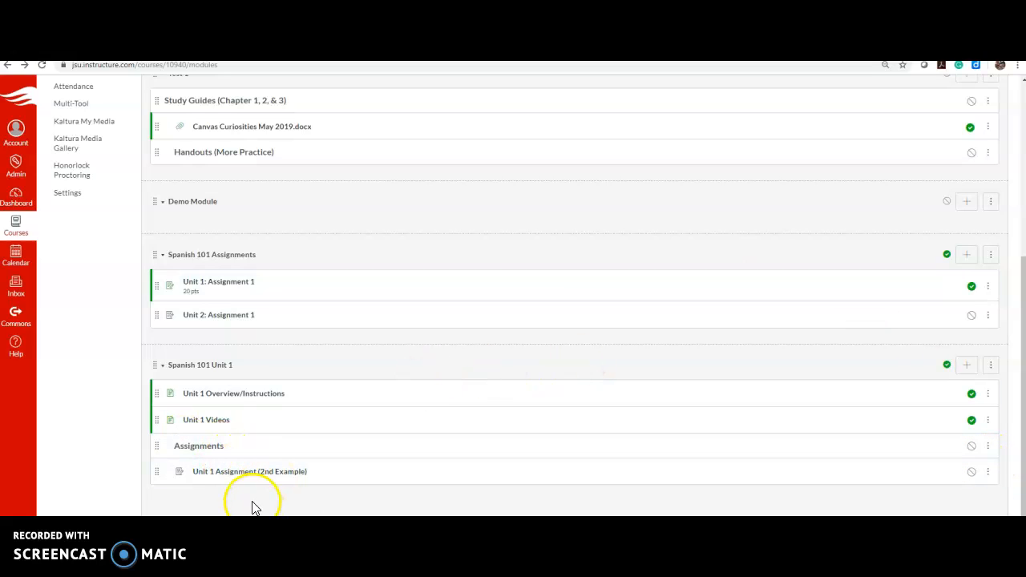
Open Unit 1 Assignment (2nd Example) from the Spanish 101 Unit 1 module to view its assignment page
left_click(269, 474)
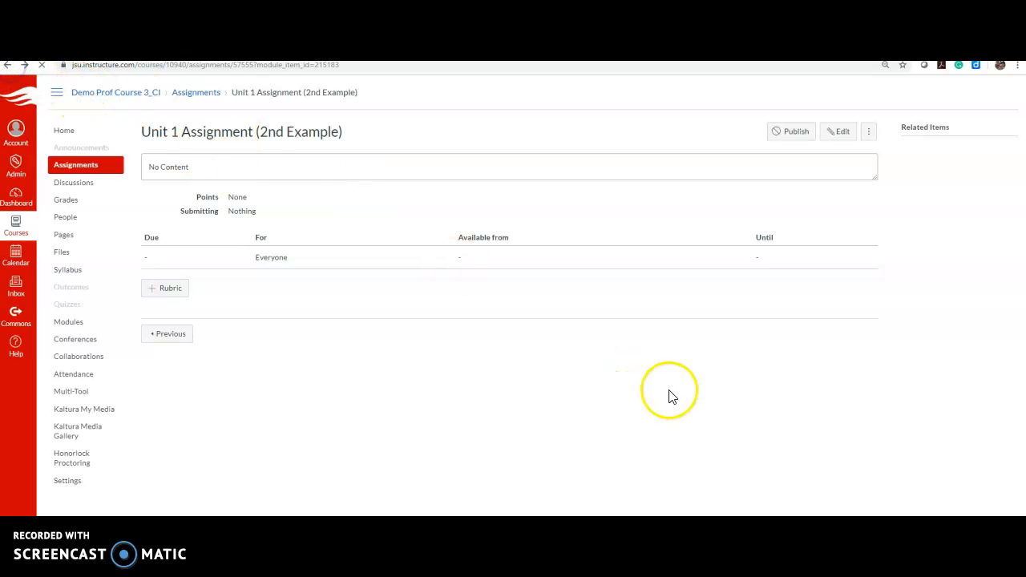
scroll(269, 360, "down", 2)
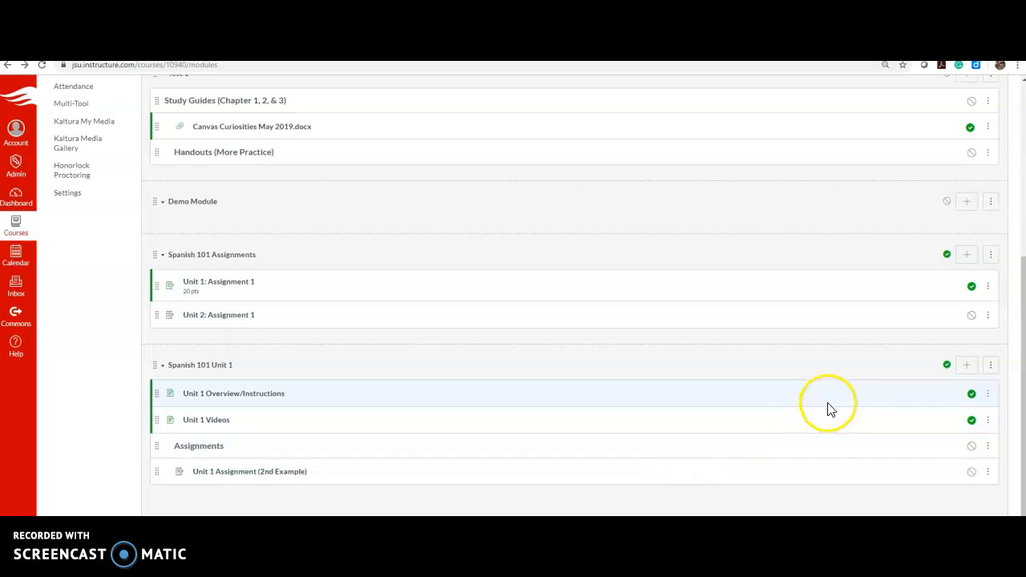
Add a new discussion topic "Unit 1: Discussion 1", indented one level, to the Spanish 101 Unit 1 module
left_click(968, 366)
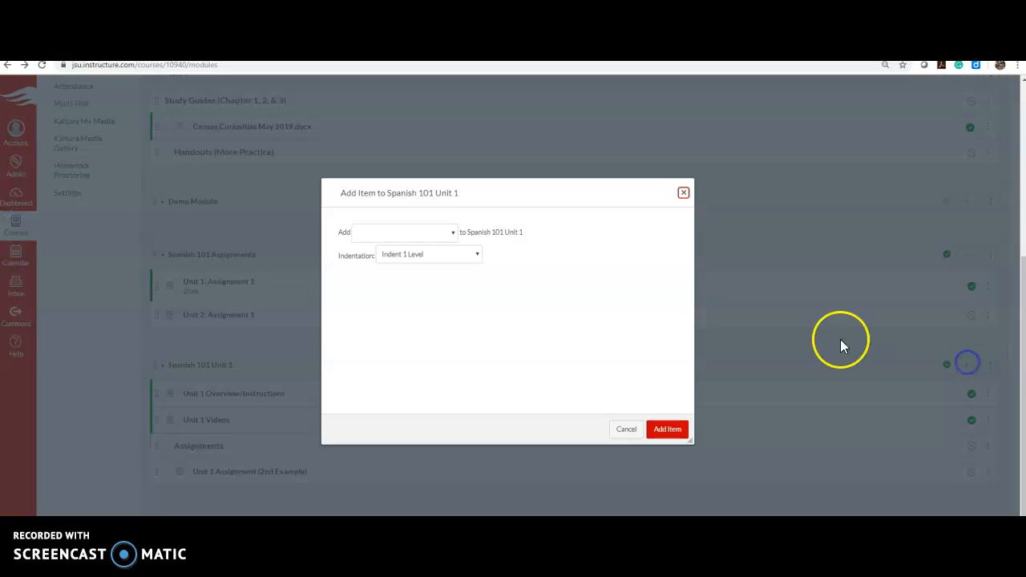
left_click(451, 233)
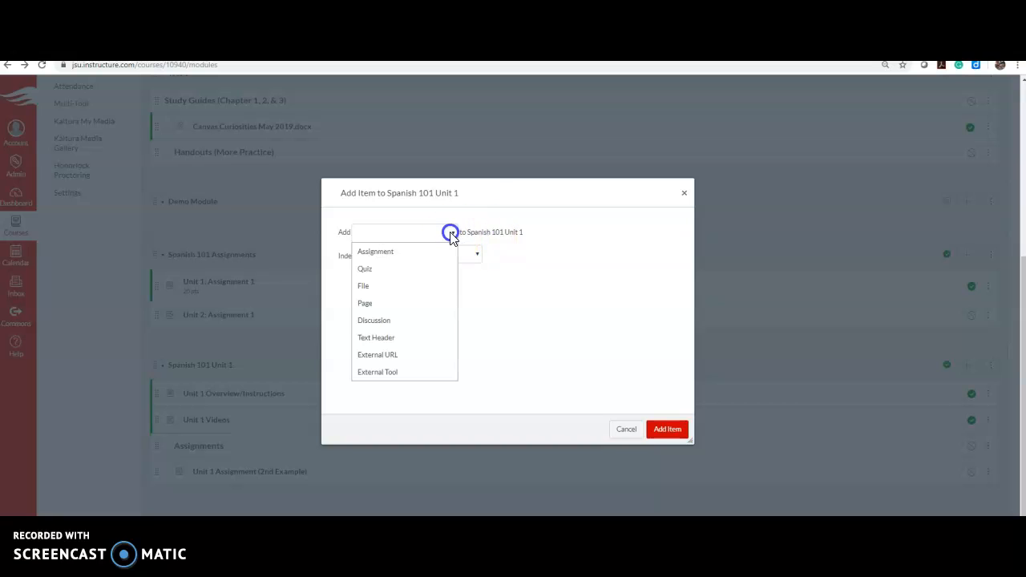
left_click(441, 318)
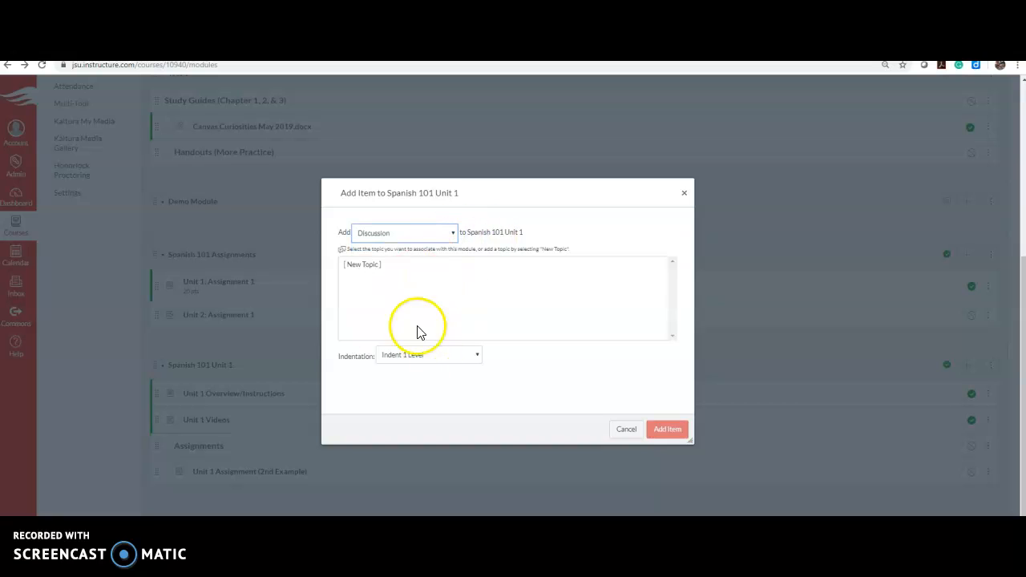
left_click(373, 263)
left_click(447, 358)
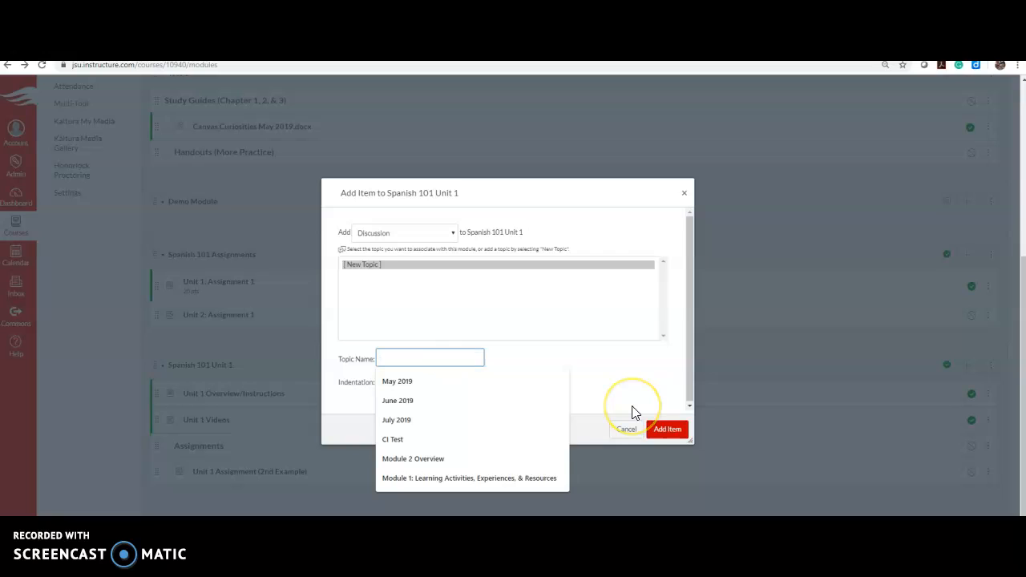
type("Unit 1")
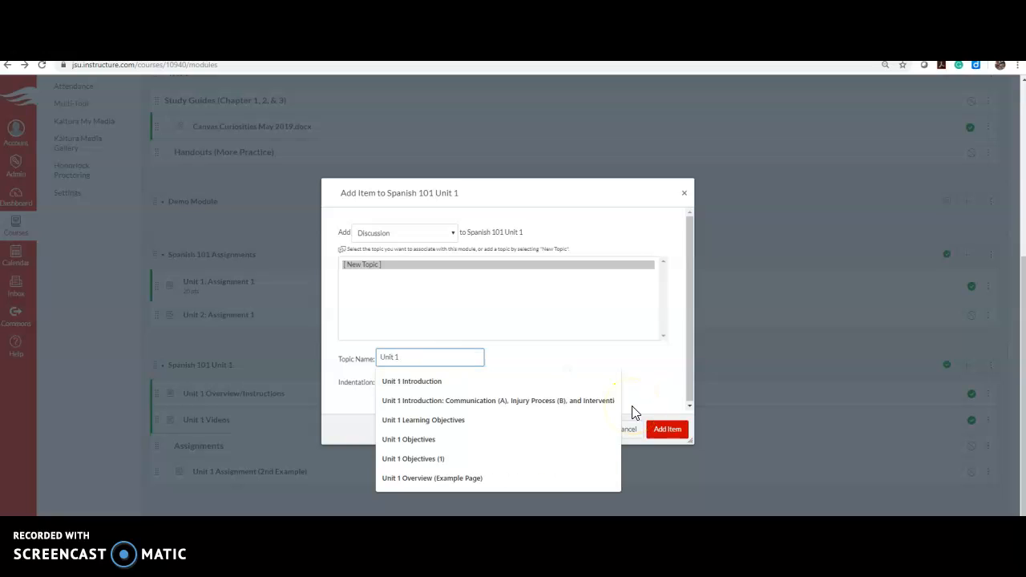
type(",")
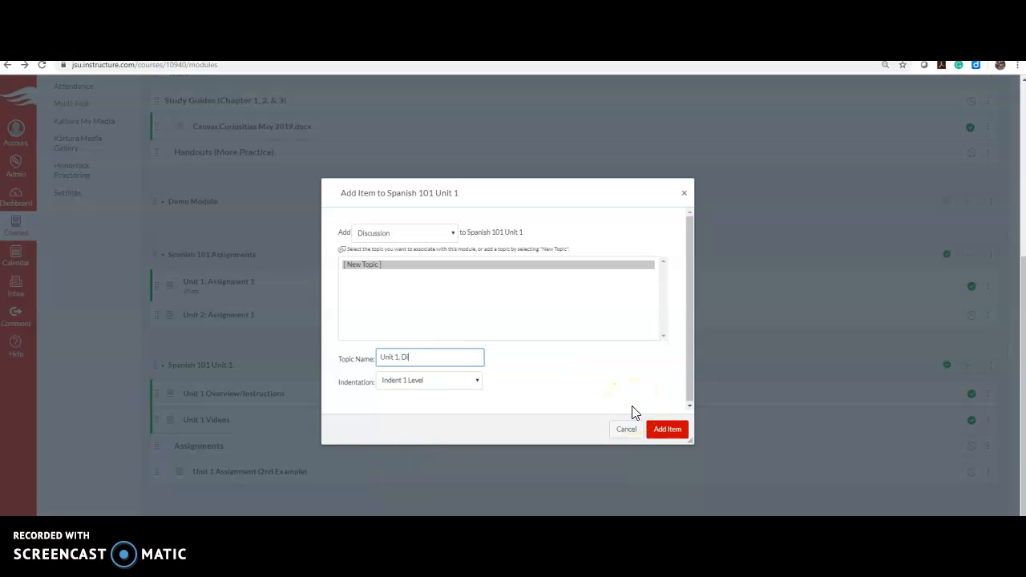
key("BackSpace")
type("P")
key("BackSpace")
type(":")
left_click(676, 429)
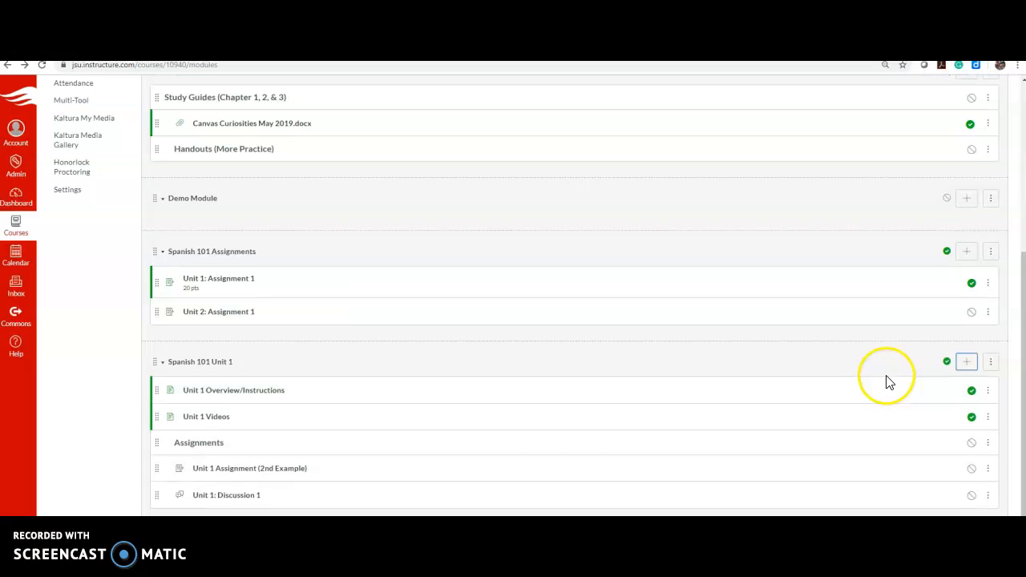
Edit Unit 1: Discussion 1 in the Spanish 101 Unit 1 module and enter "Watch the videos, and then answer the discussion prompt:"
left_click(200, 473)
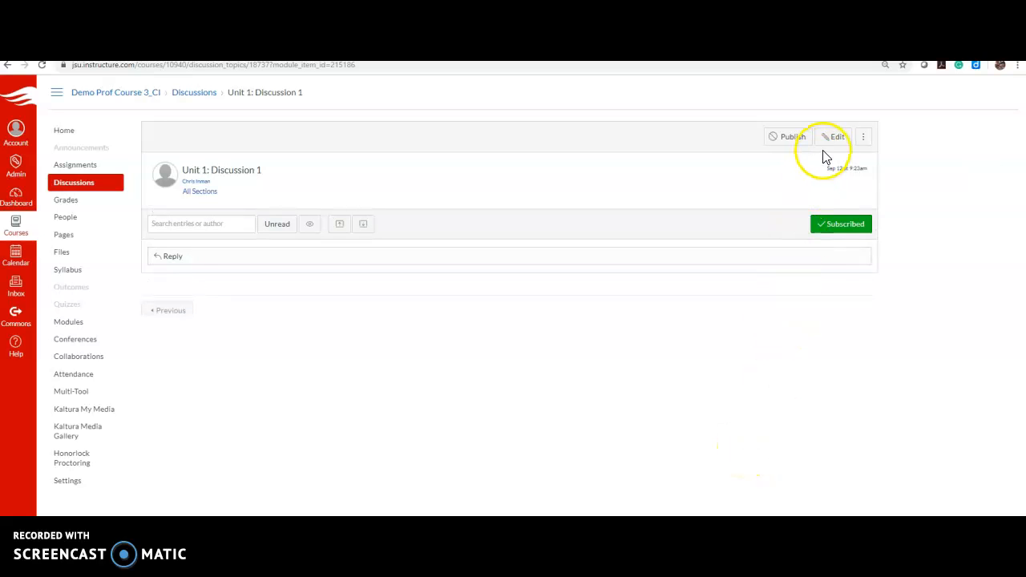
left_click(835, 138)
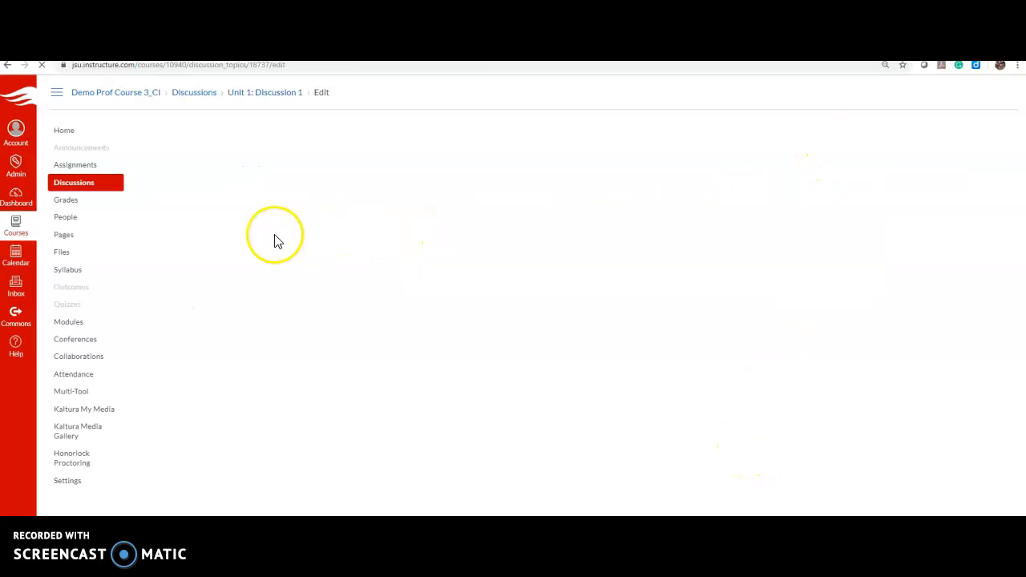
left_click(192, 227)
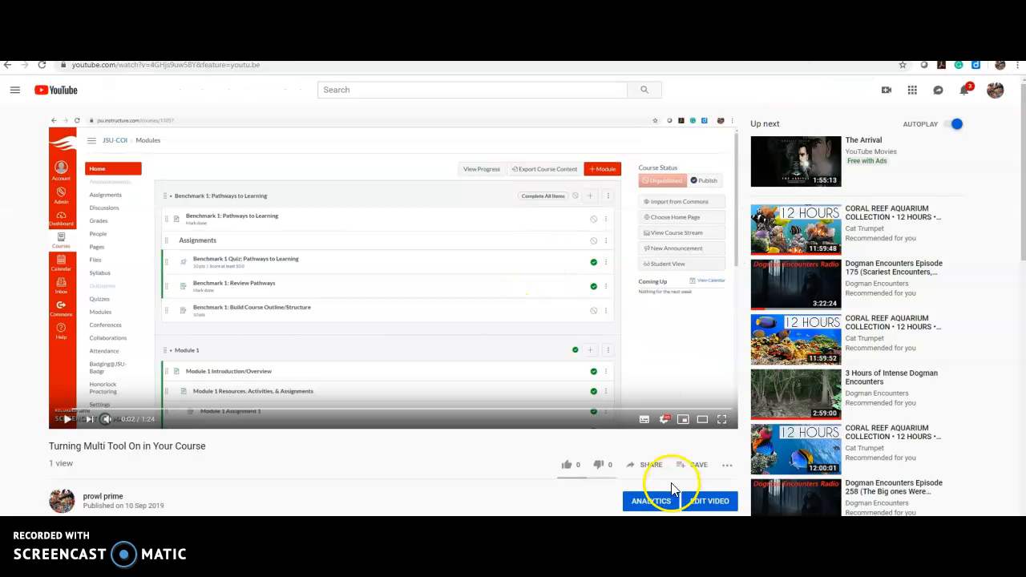
Copy the share link of the YouTube video "Turning Multi Tool On in Your Course" and paste it below the discussion's opening line
left_click(651, 464)
left_click(614, 331)
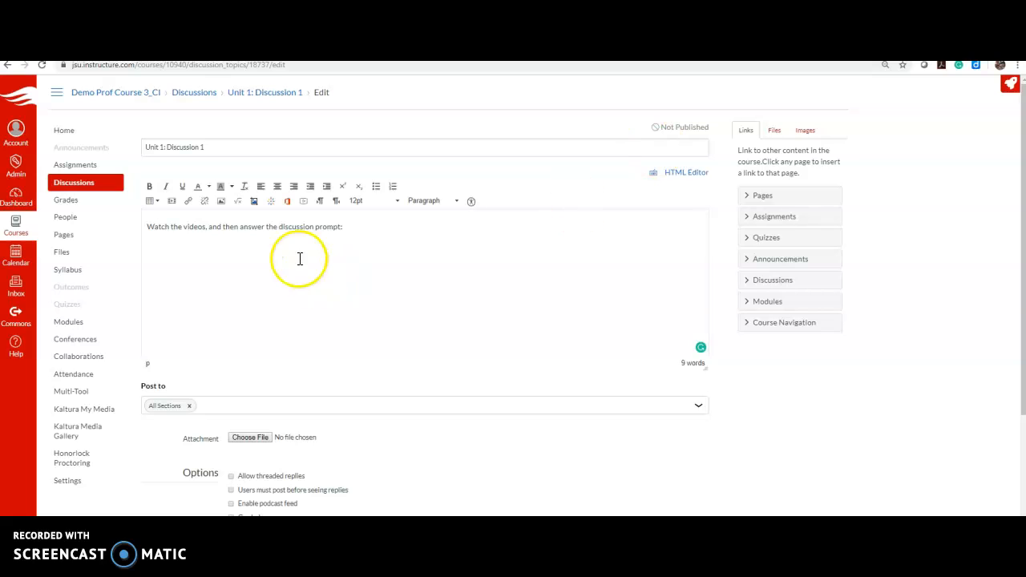
right_click(184, 248)
left_click(211, 333)
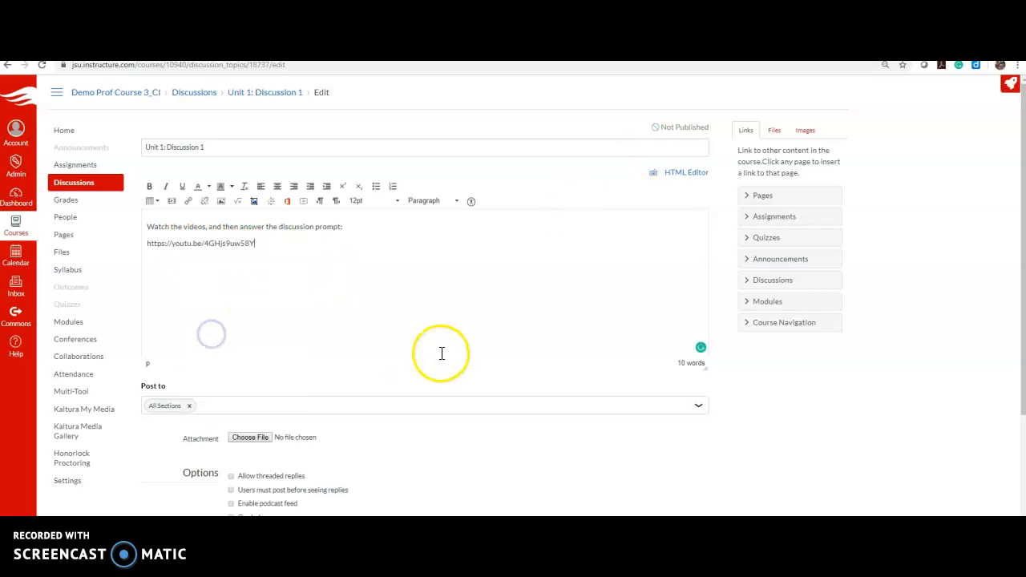
key("Return")
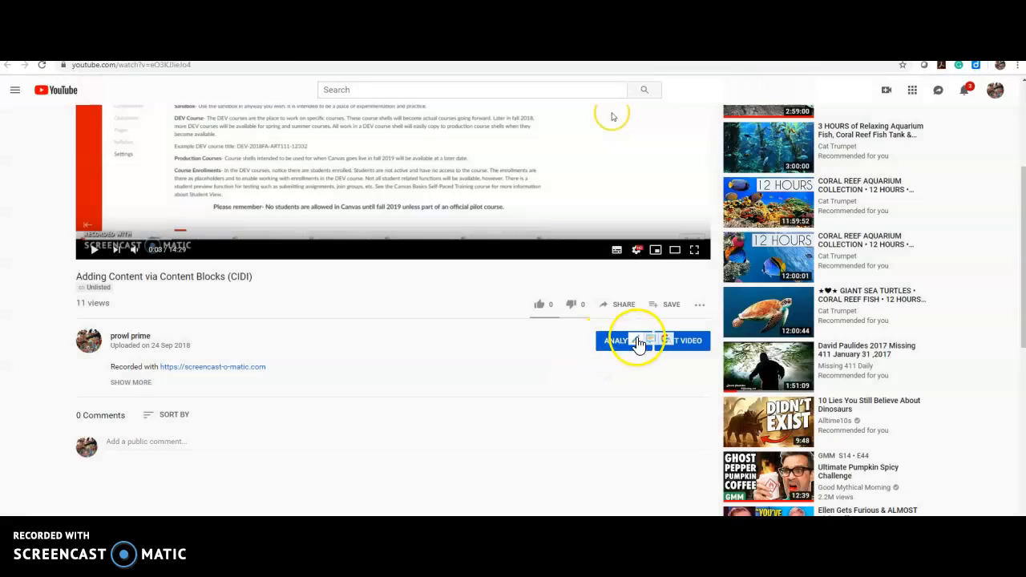
Paste the share link of "Adding Content via Content Blocks (CIDI)" below the first video and add "Discussion Prompt: Record a video where you ......"
left_click(630, 302)
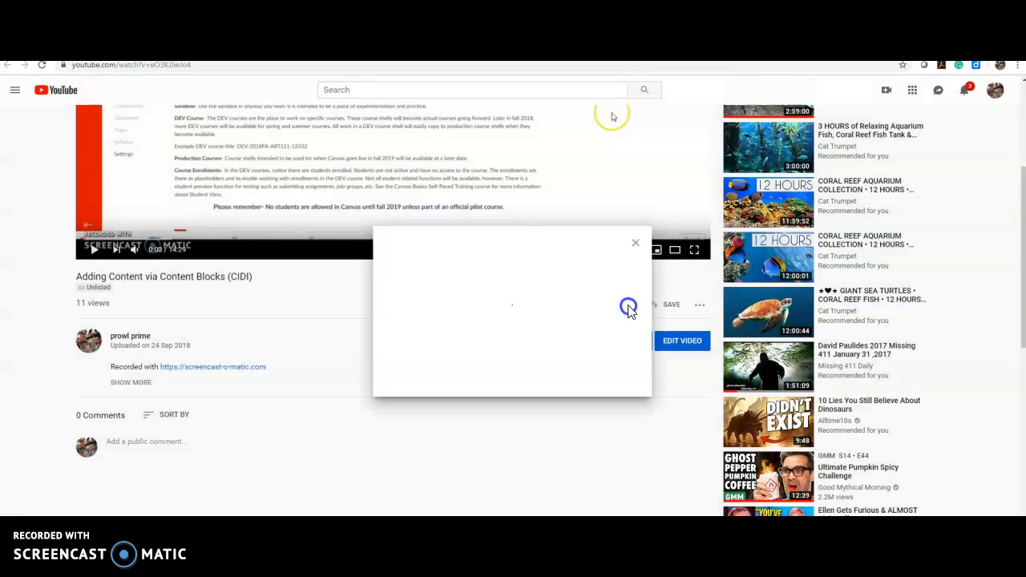
left_click(625, 344)
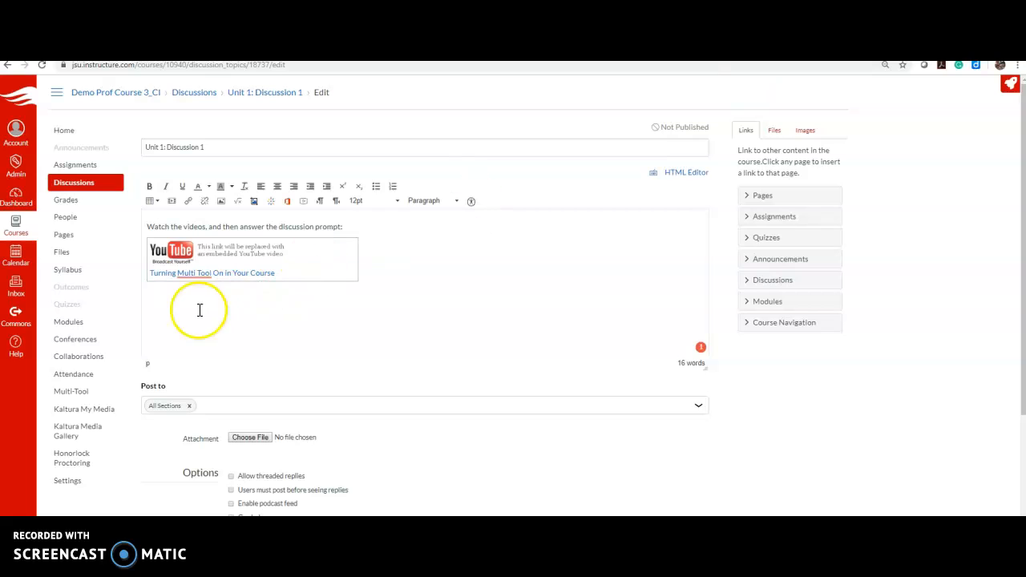
left_click(173, 287)
right_click(172, 286)
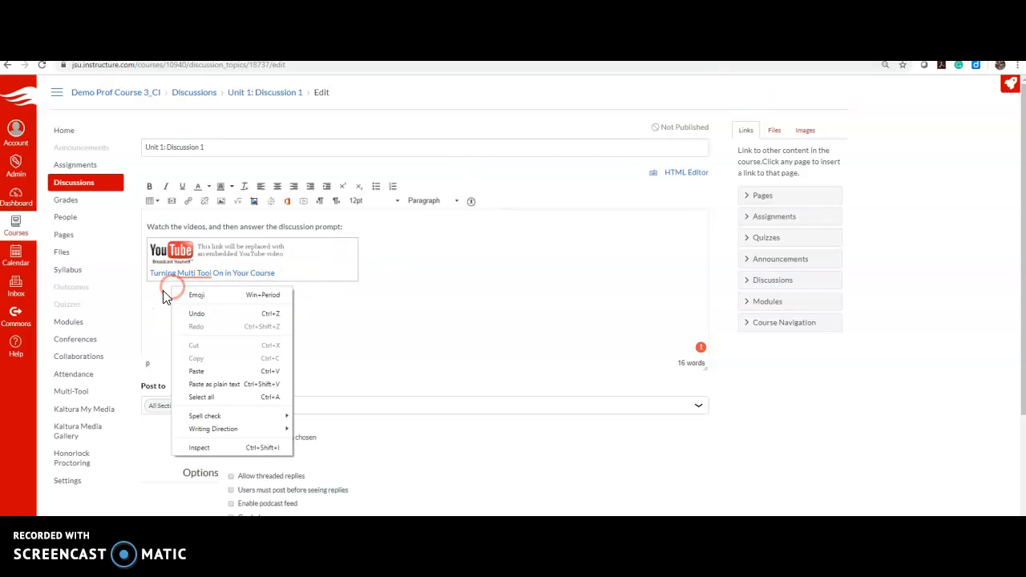
left_click(189, 373)
key("Return")
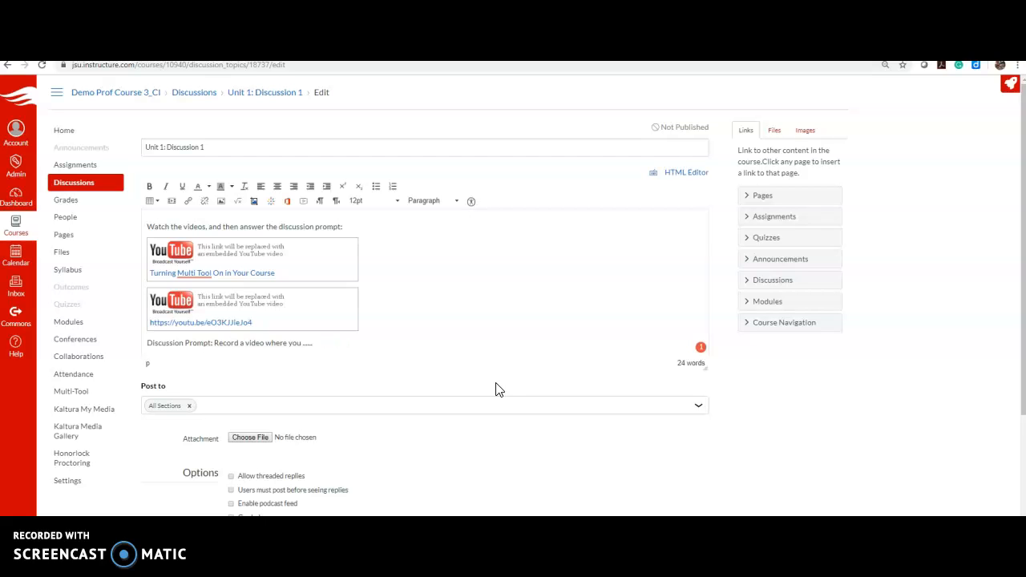
Allow threaded replies in Unit 1: Discussion 1 and require users to post before seeing replies
scroll(662, 394, "down", 3)
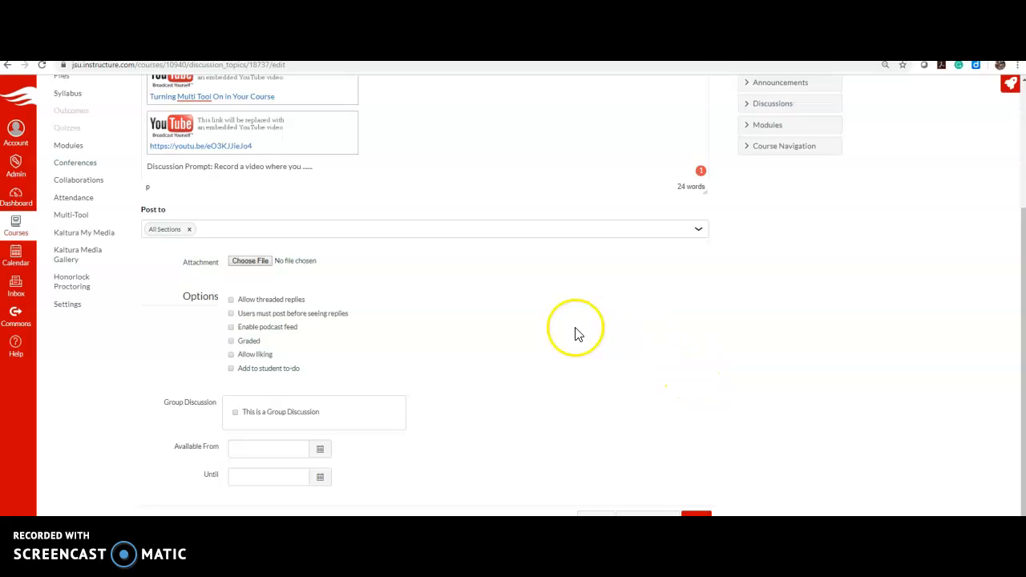
left_click(232, 300)
left_click(231, 314)
scroll(393, 396, "up", 3)
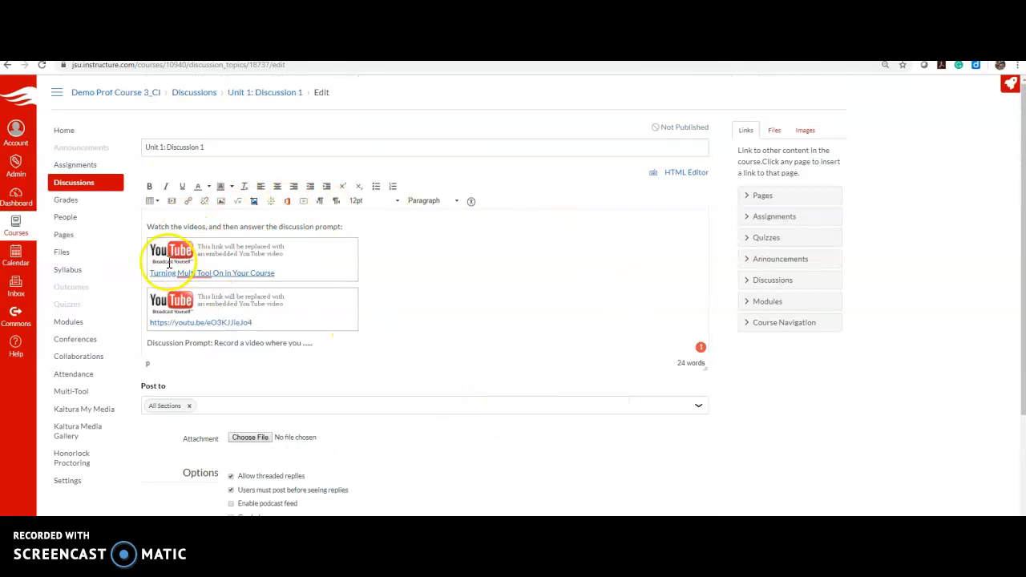
Make Unit 1: Discussion 1 a graded discussion worth 10 points, and save and publish it
scroll(539, 363, "down", 1)
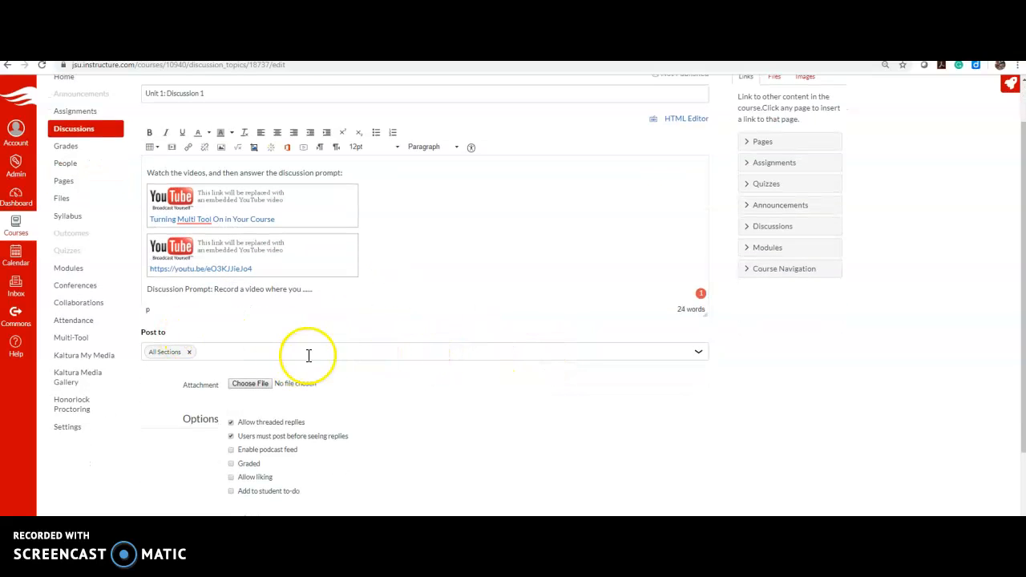
scroll(371, 359, "down", 2)
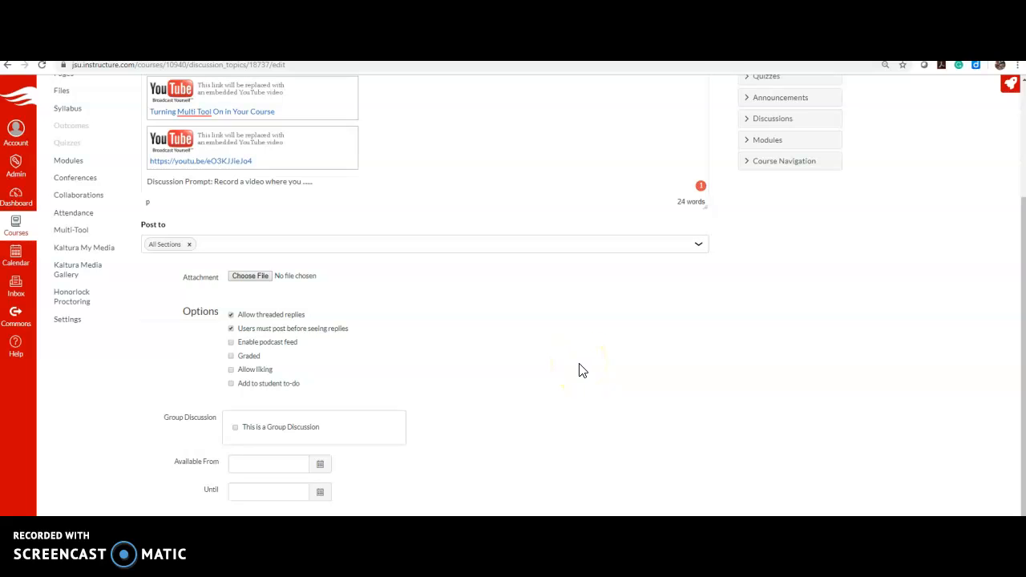
left_click(231, 356)
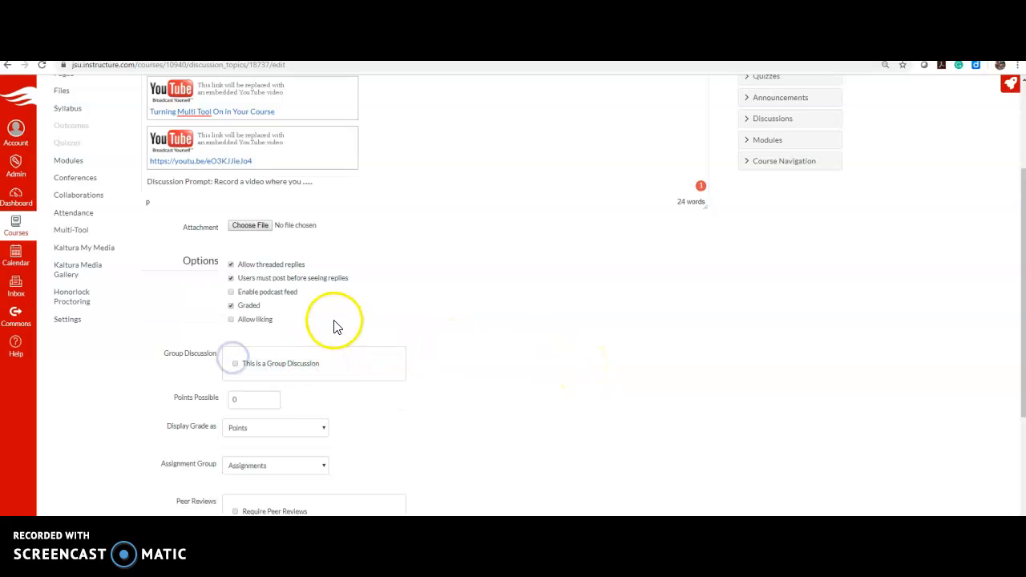
double_click(248, 398)
type("1")
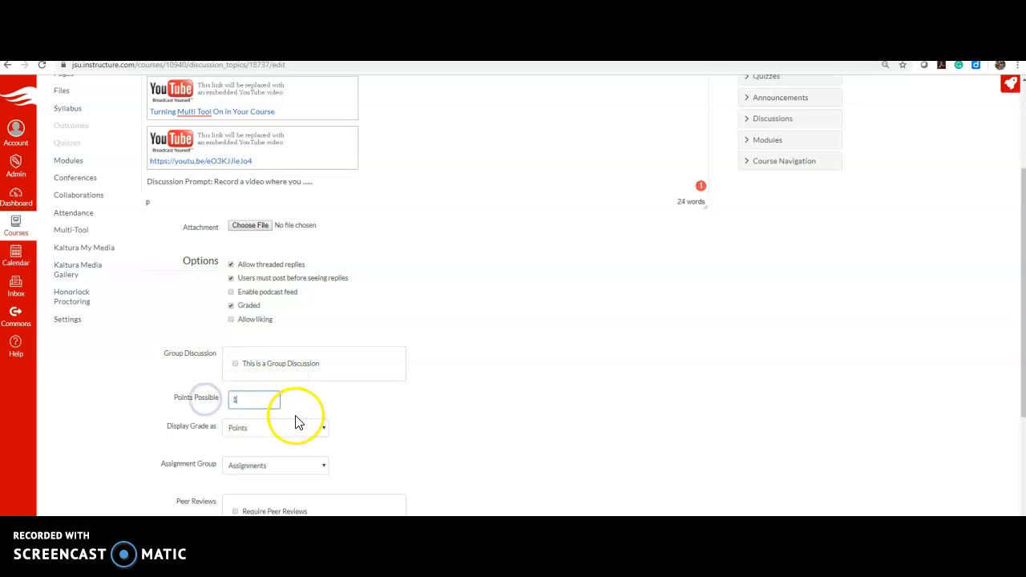
type("0")
scroll(556, 412, "down", 1)
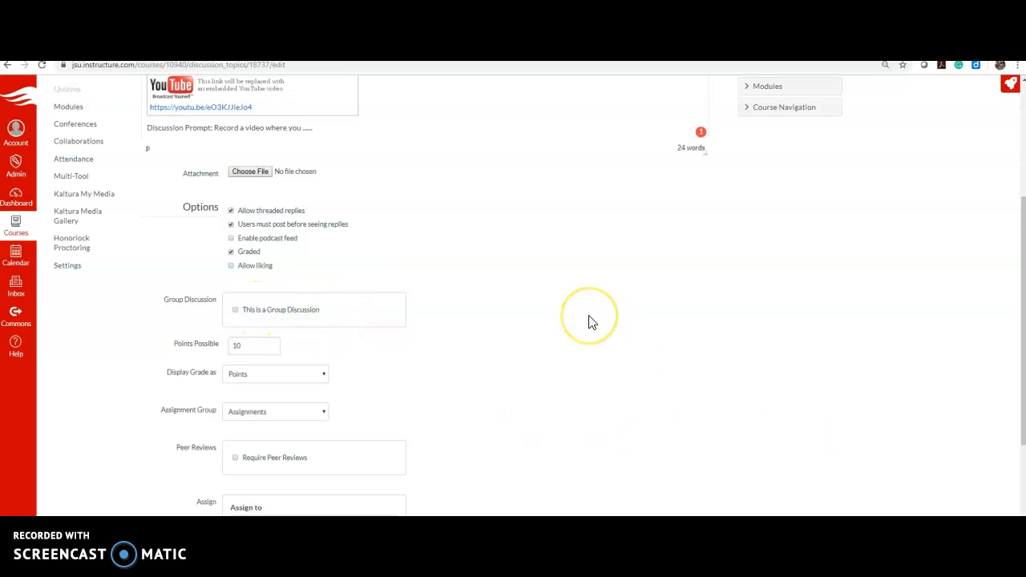
scroll(589, 323, "down", 3)
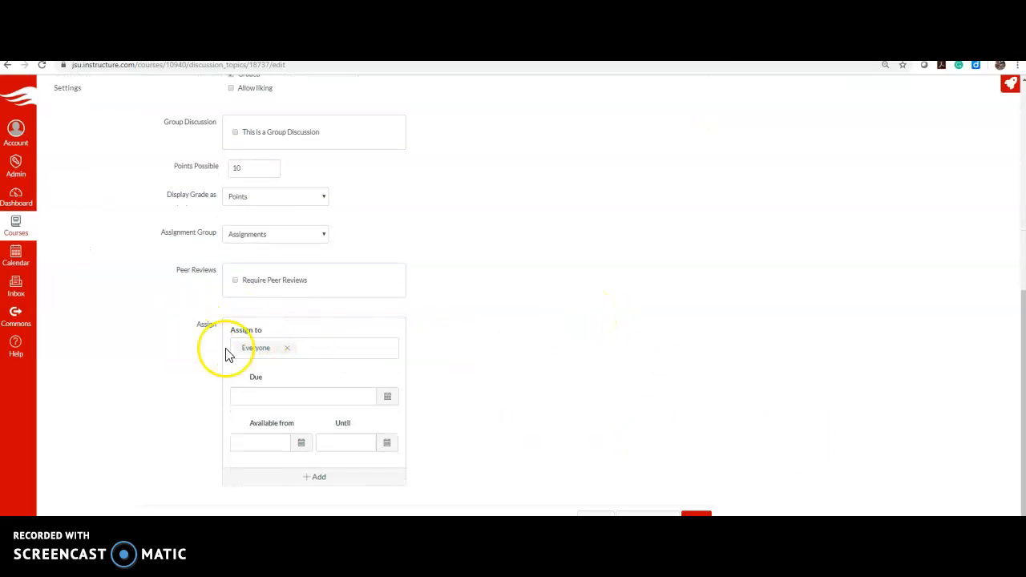
scroll(485, 439, "up", 2)
scroll(487, 438, "up", 4)
scroll(529, 440, "down", 6)
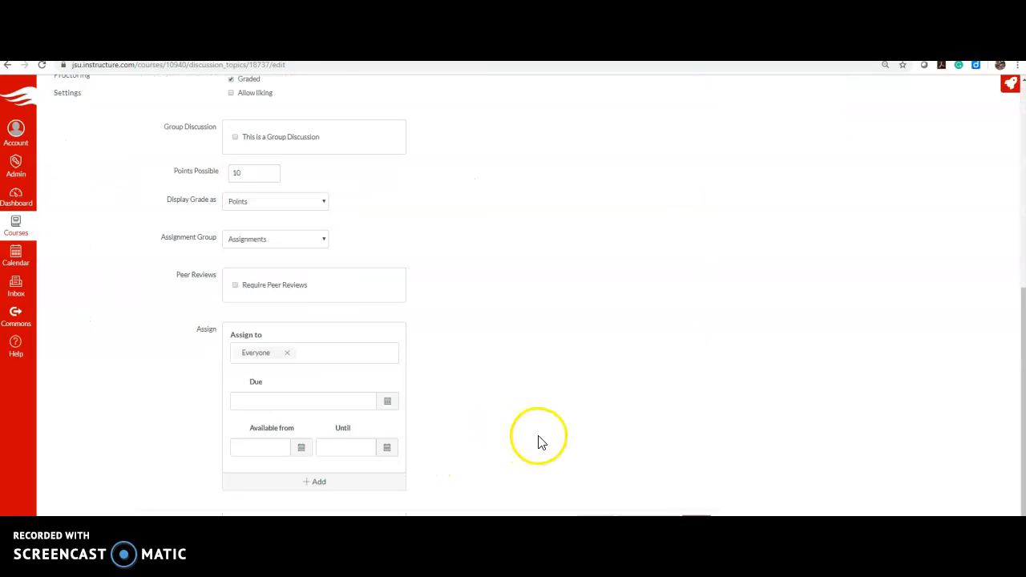
left_click(659, 505)
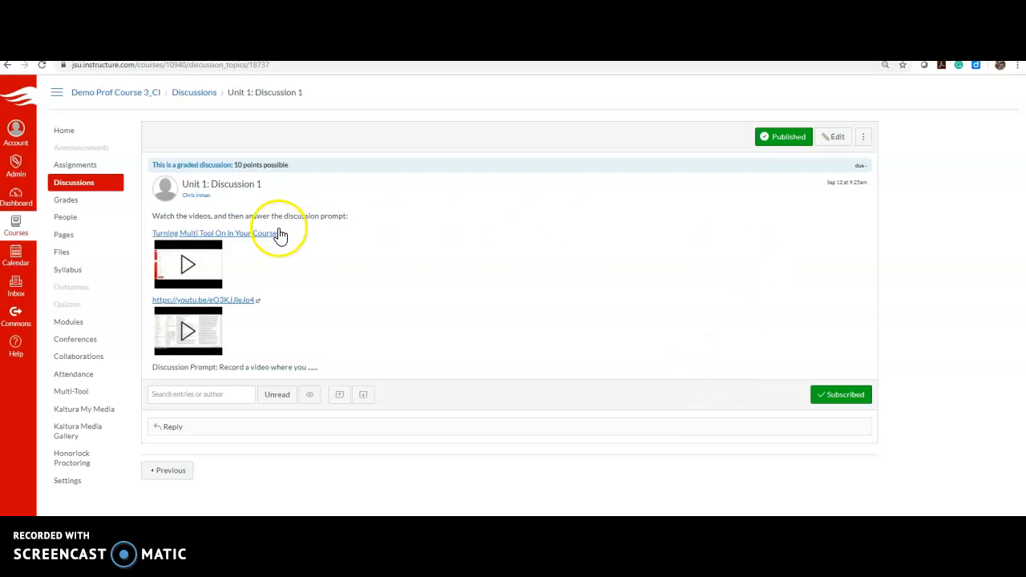
On the modules page, publish Unit 1 Assignment (2nd Example), the Assignments header in Spanish 101 Unit 1, and Unit 2: Assignment 1
left_click(75, 320)
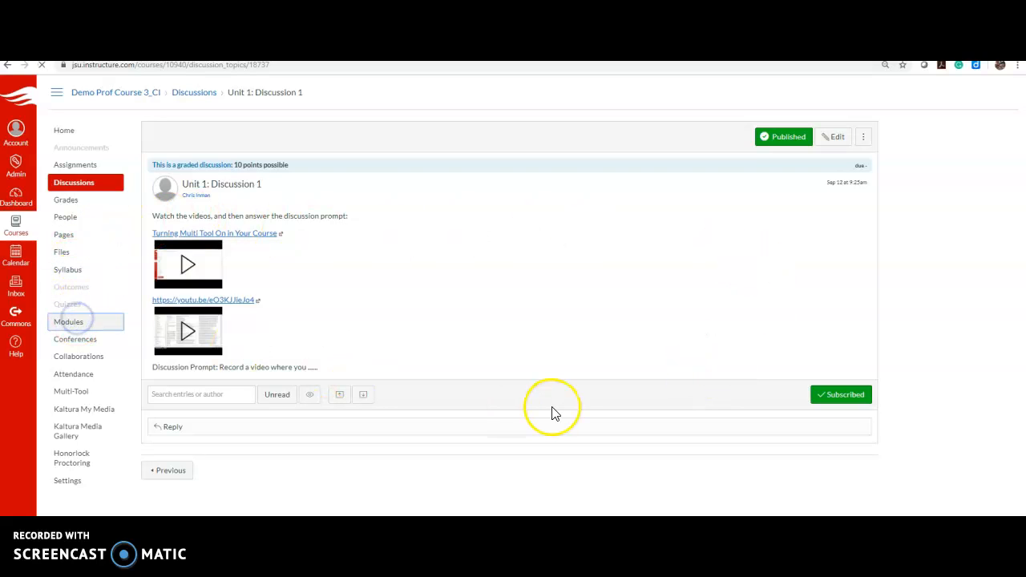
scroll(753, 407, "down", 10)
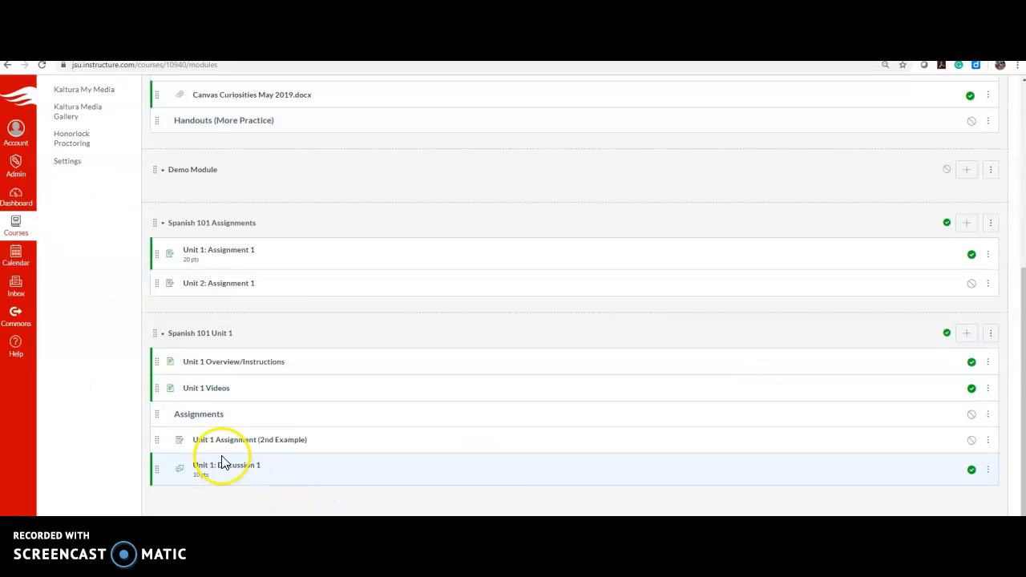
left_click(970, 439)
left_click(970, 415)
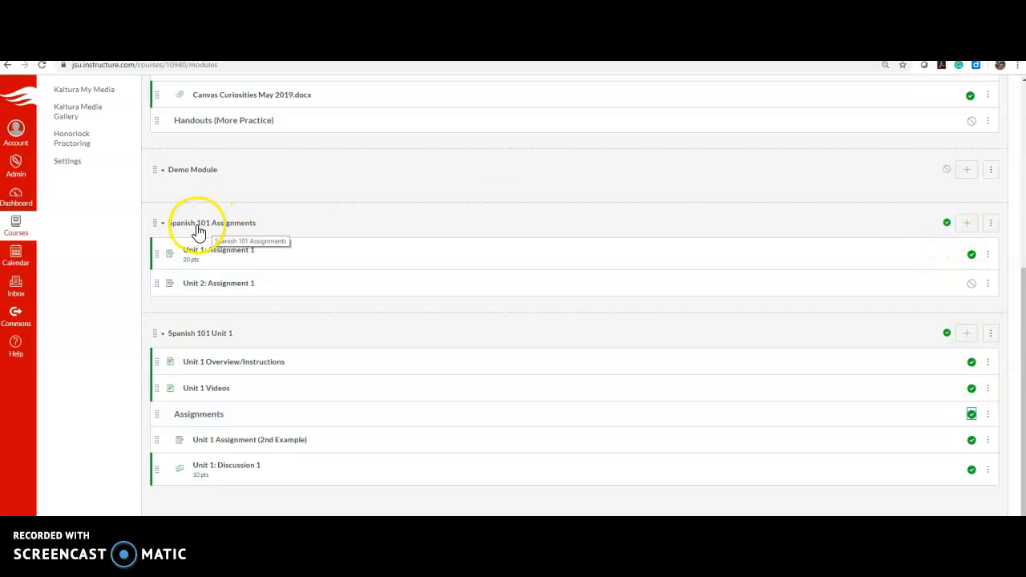
left_click(971, 285)
Unpublish and republish the Spanish 101 Assignments module, and do the same for its Unit 2: Assignment 1
left_click(947, 223)
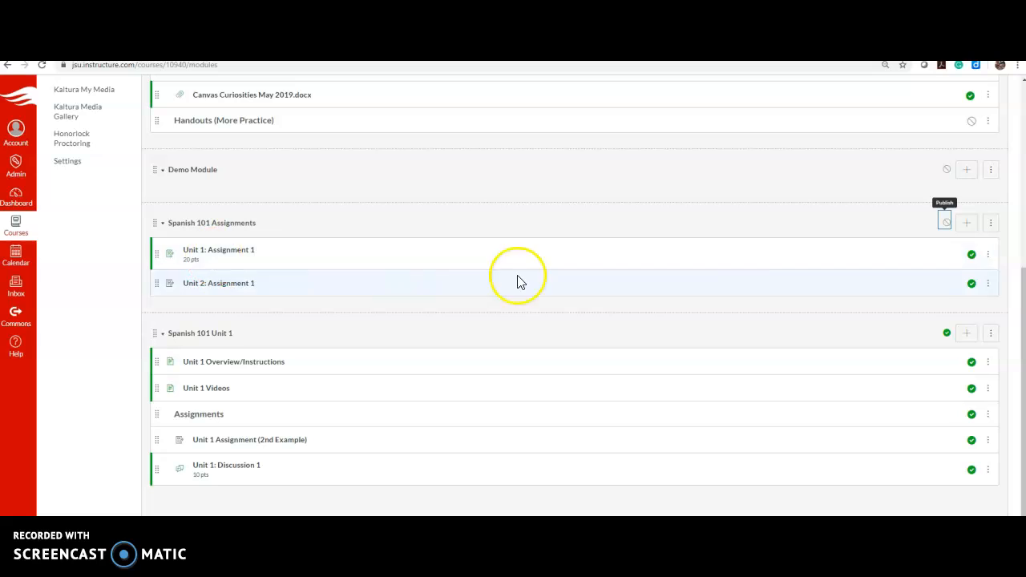
left_click(948, 225)
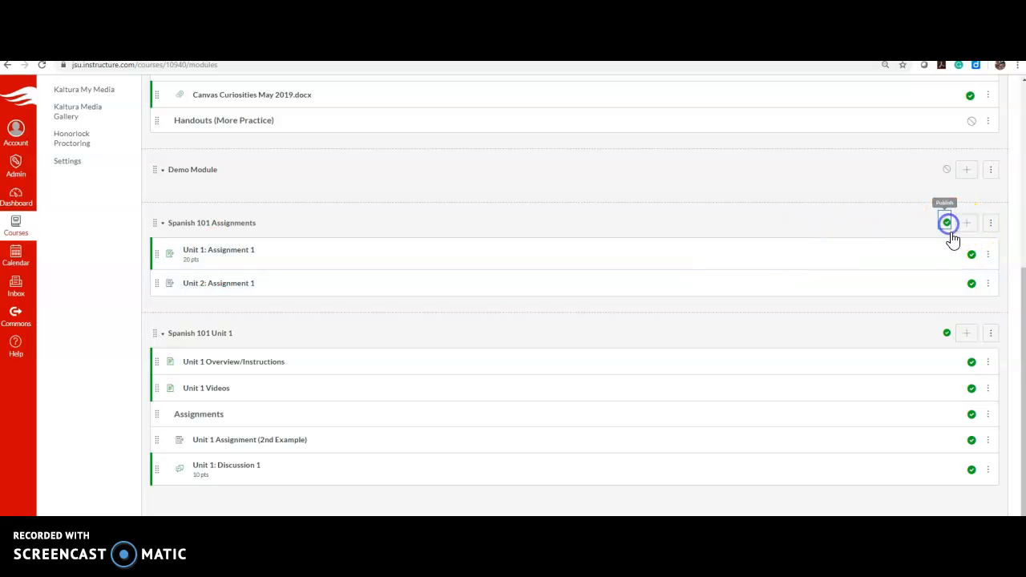
left_click(972, 286)
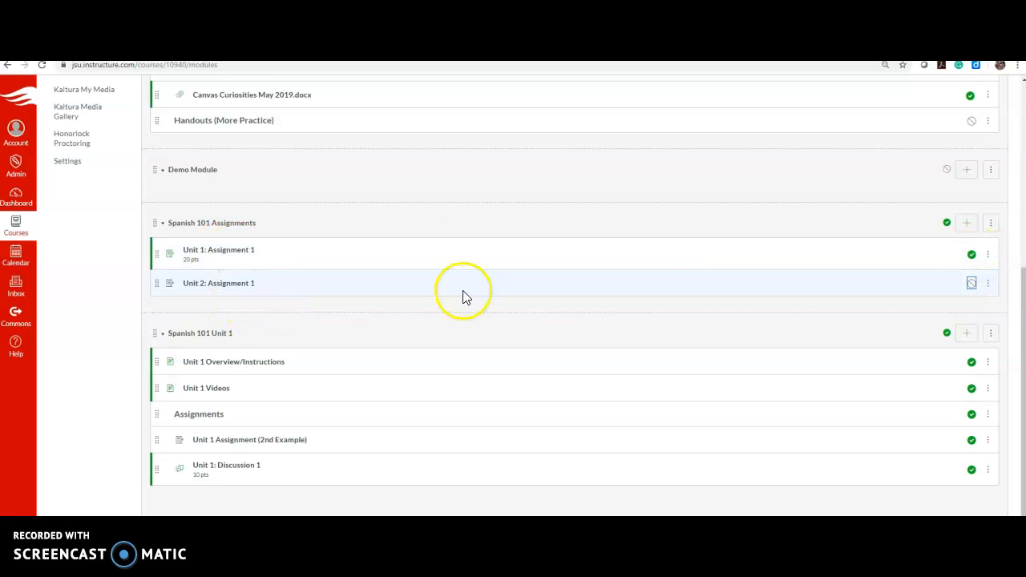
left_click(973, 285)
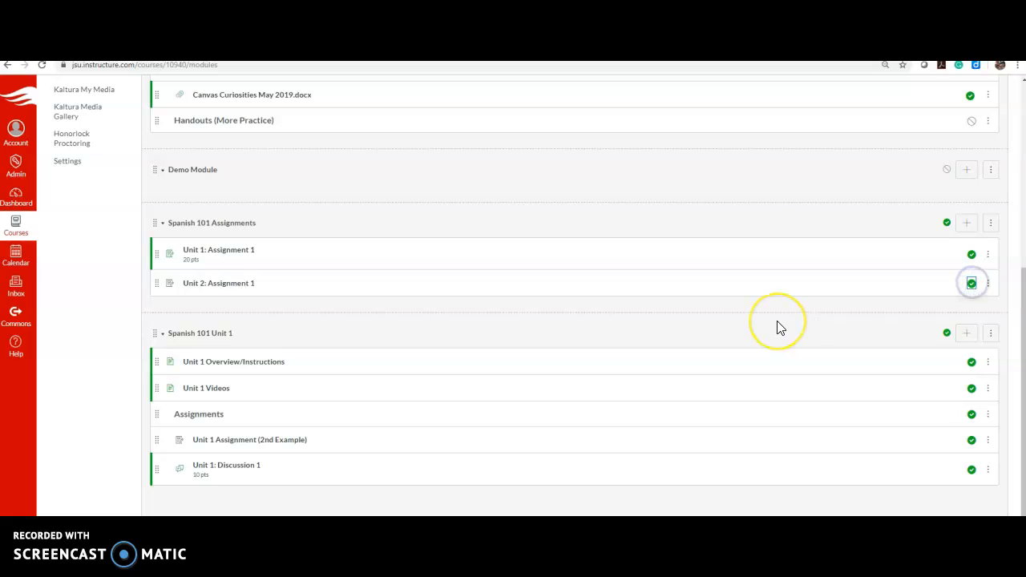